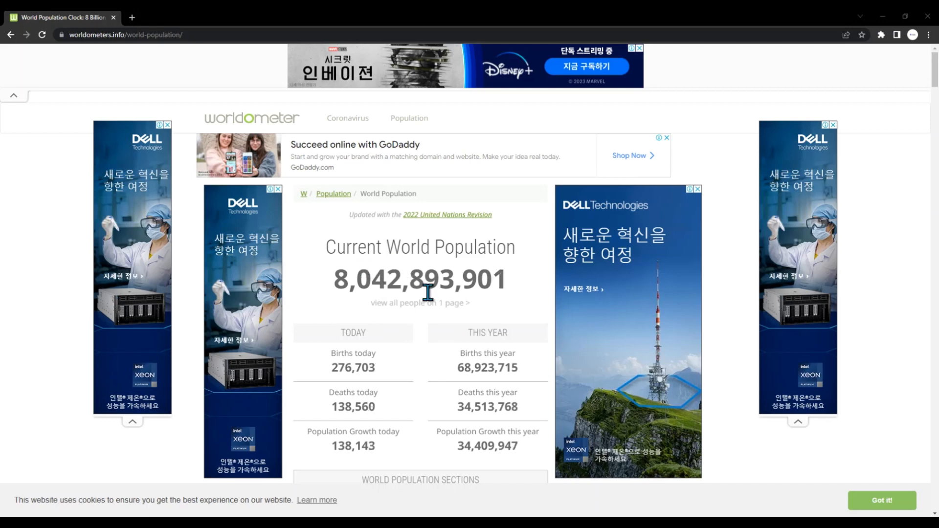
Step: Look through the Worldometer world population page down to the World Population Forecast (2020-2050) table
scroll(453, 335, "down", 1)
scroll(441, 333, "down", 2)
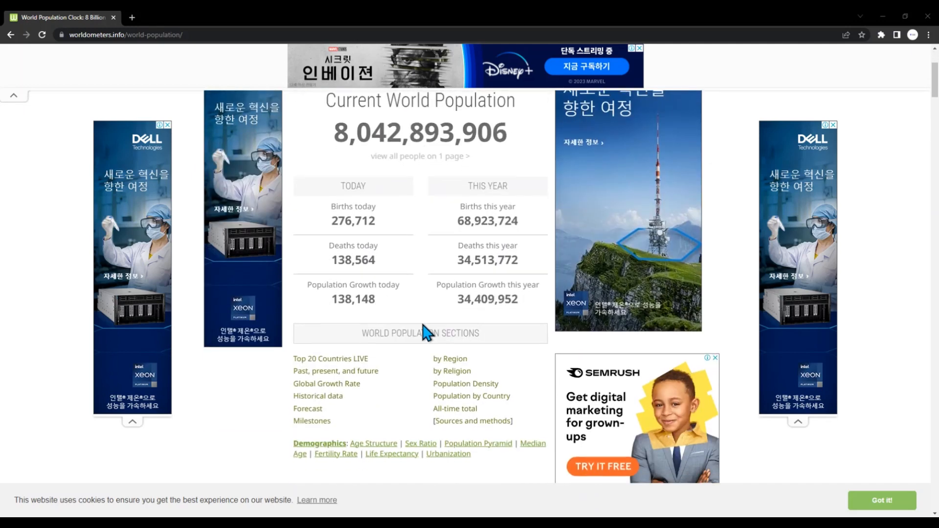
scroll(426, 337, "down", 1)
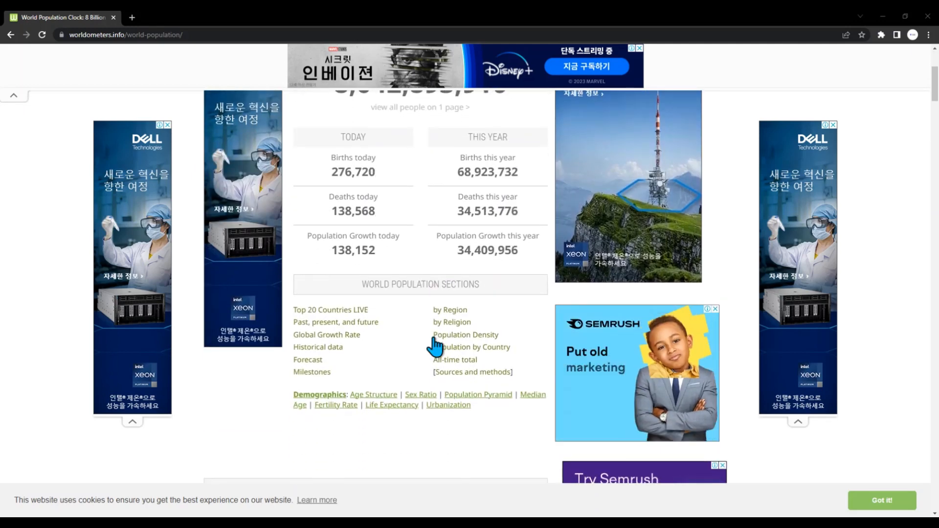
scroll(436, 345, "down", 4)
scroll(433, 357, "down", 4)
scroll(435, 359, "down", 20)
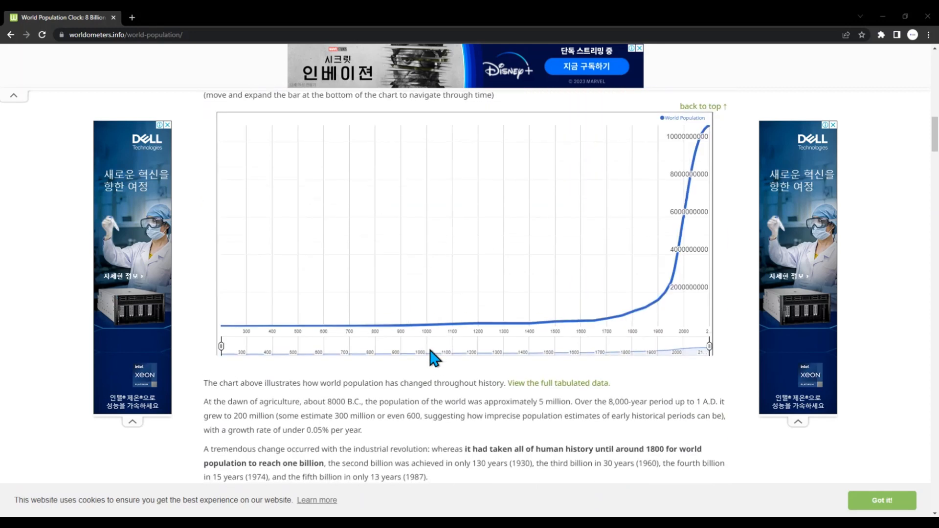
scroll(435, 359, "down", 5)
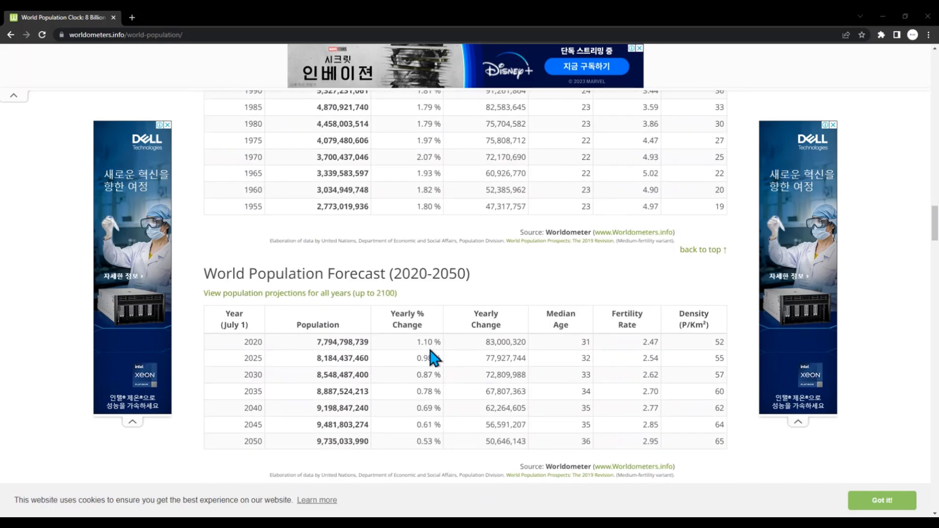
scroll(431, 355, "down", 3)
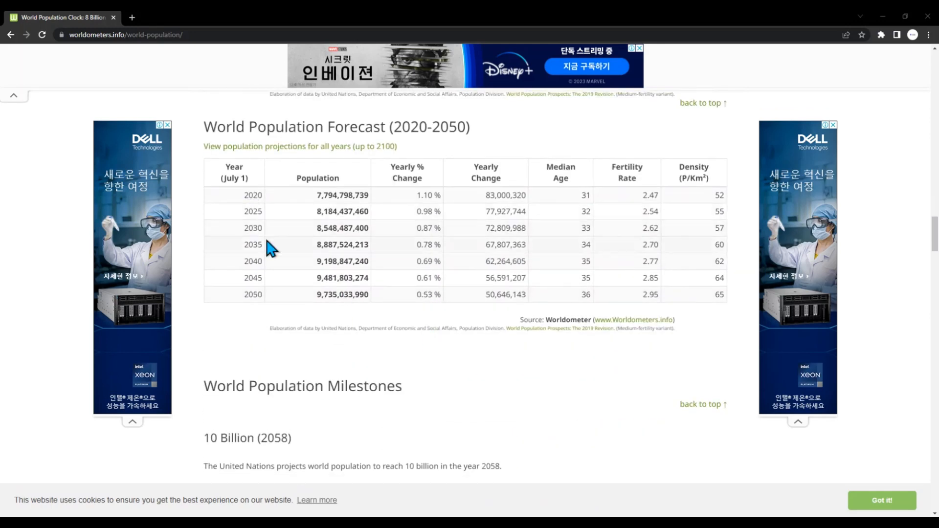
scroll(313, 287, "up", 1)
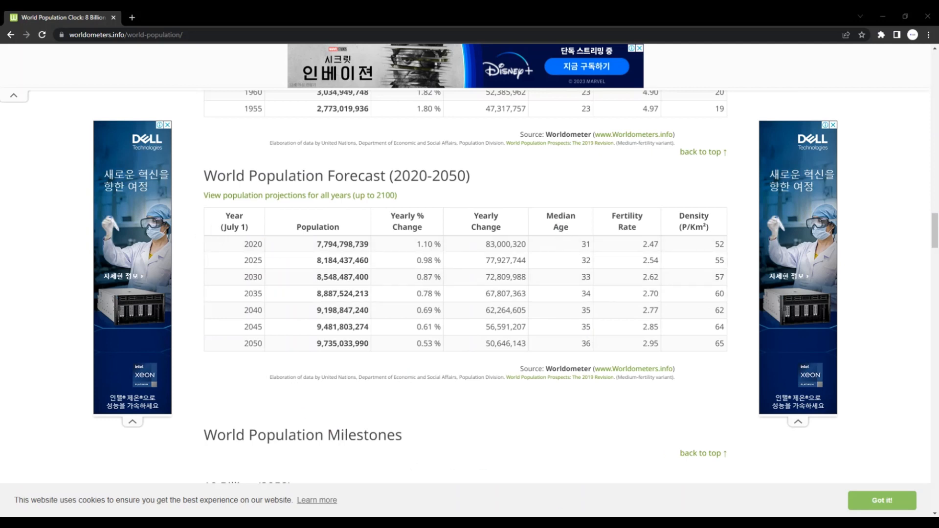
Step: Snip the World Population Forecast (2020-2050) table with Snipping Tool and copy the snip to the clipboard
left_click(245, 523)
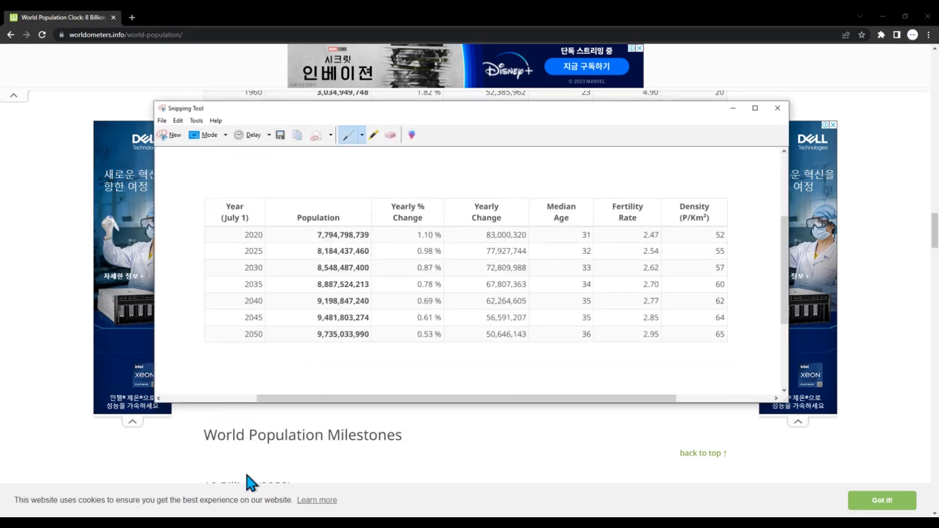
left_click(162, 120)
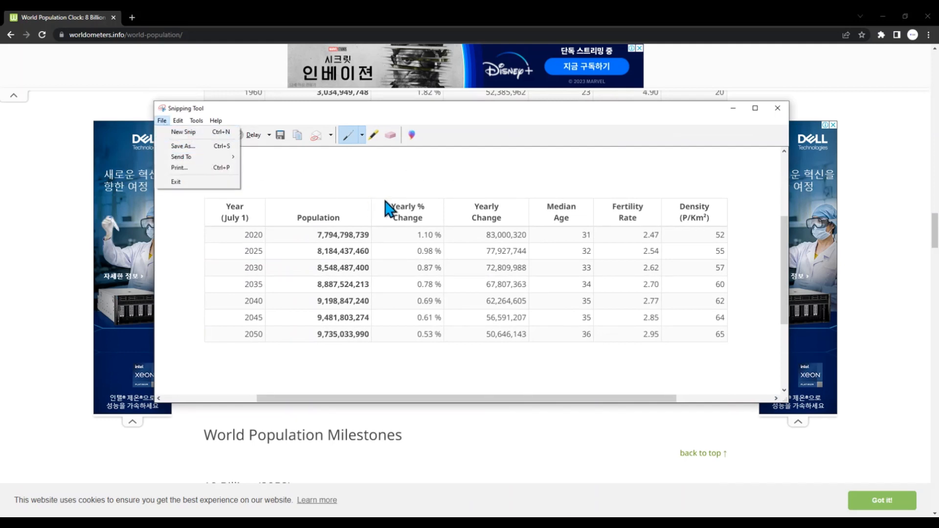
left_click(394, 169)
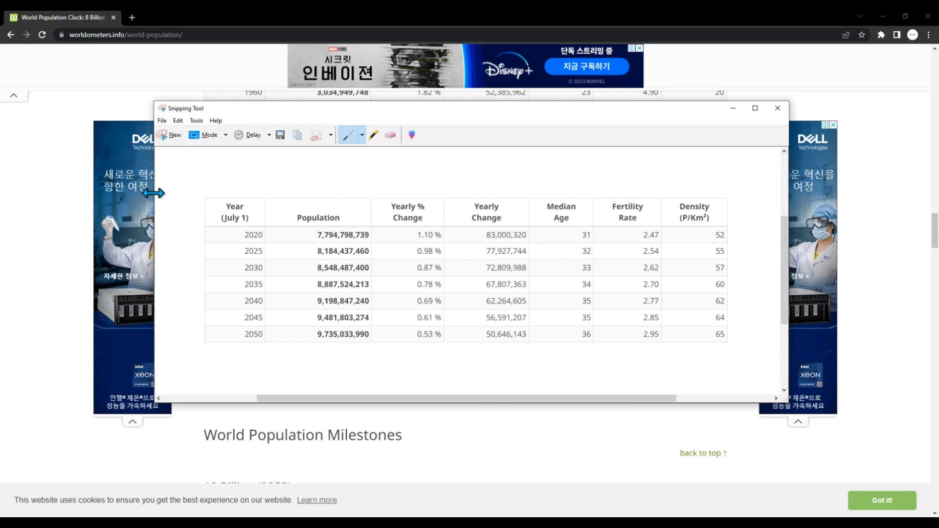
right_click(428, 249)
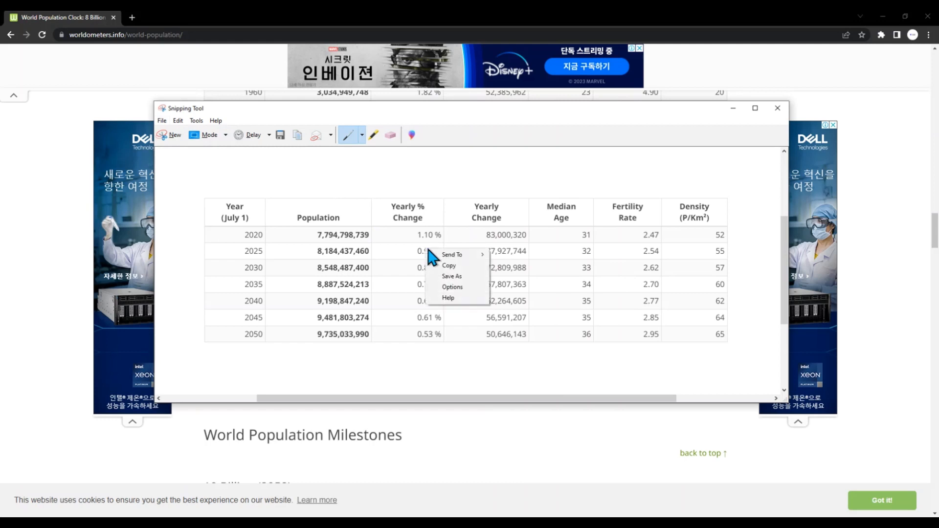
left_click(448, 268)
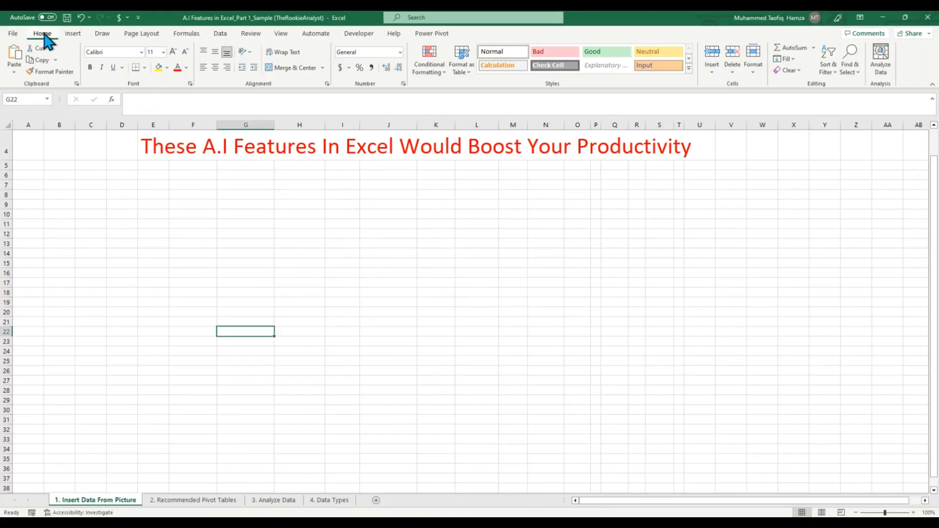
Step: Switch to Excel and, from cell F12 of the Insert Data From Picture sheet, load data from the clipboard picture
left_click(248, 225)
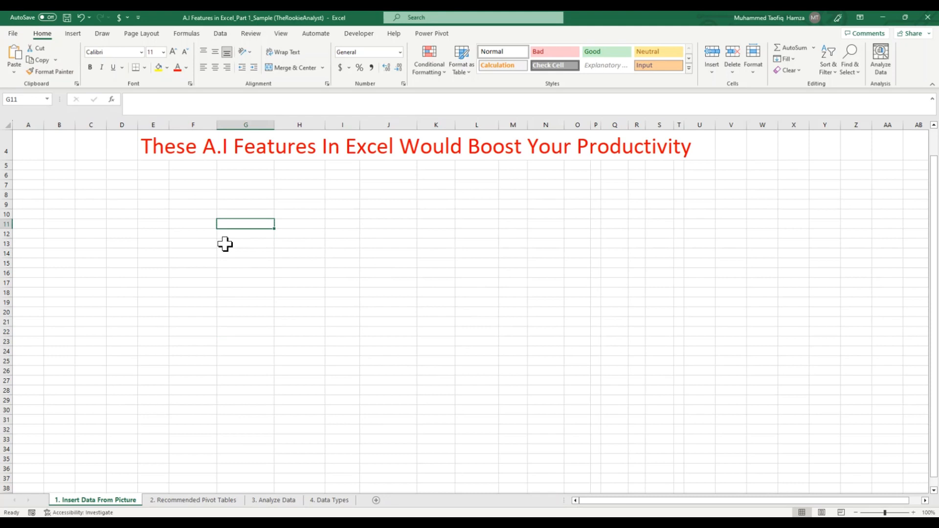
left_click(184, 236)
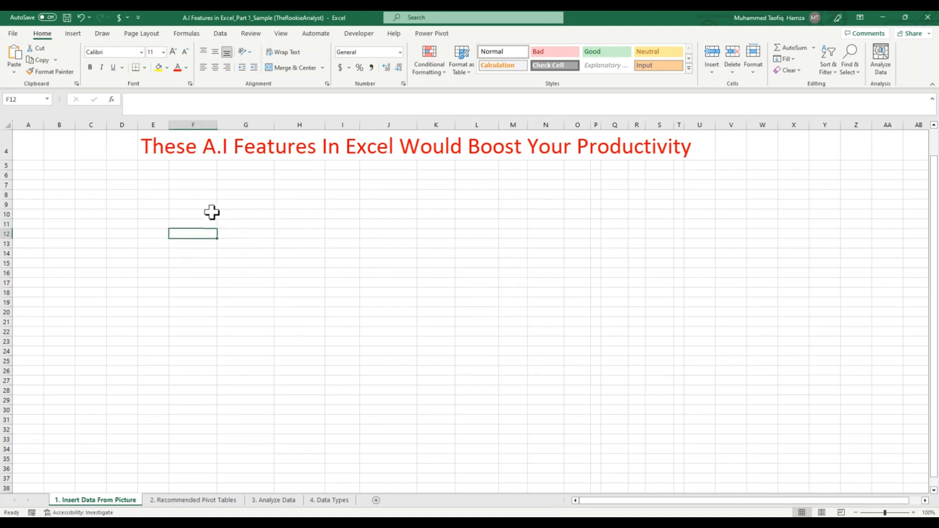
left_click(220, 34)
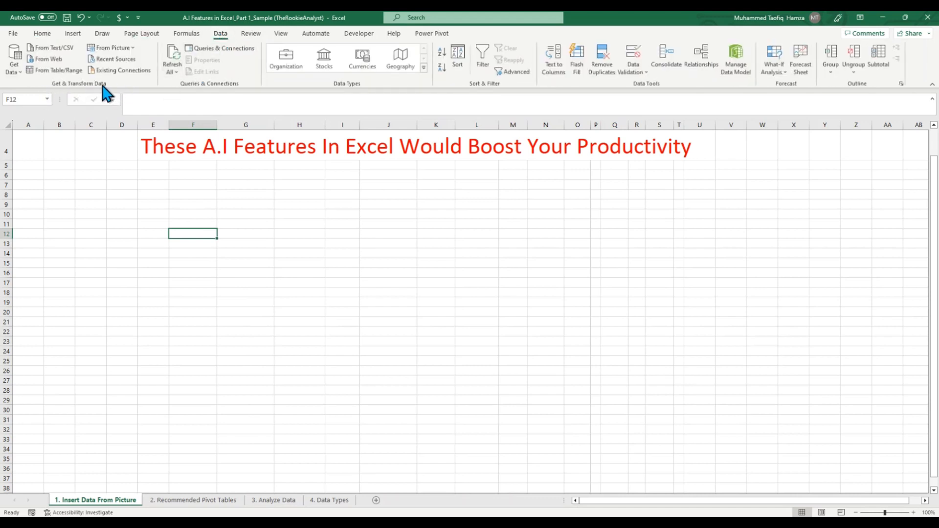
left_click(133, 48)
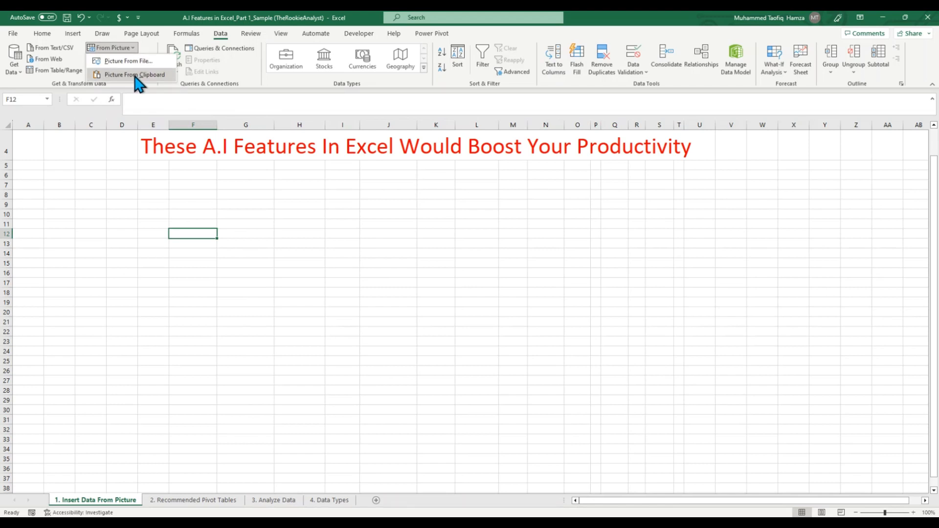
left_click(135, 76)
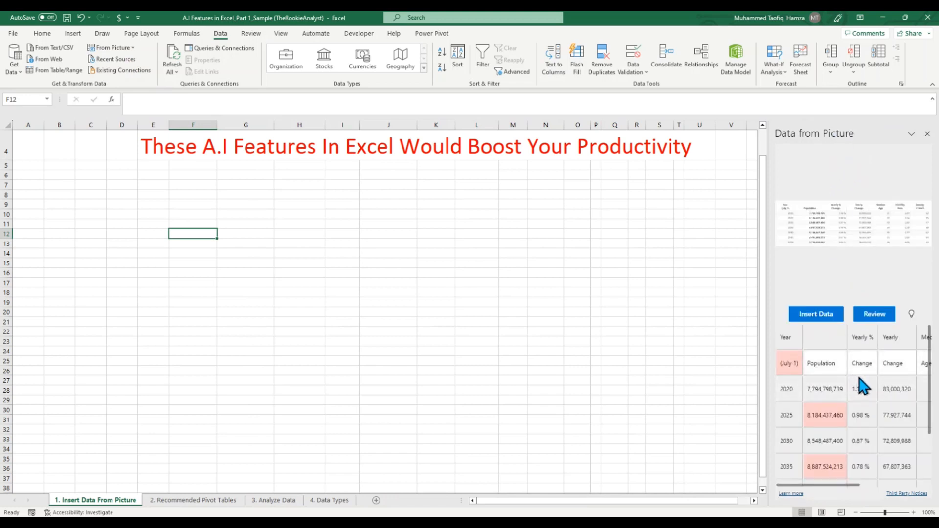
Step: Check the low-confidence values in the extracted picture data, then insert the data into the sheet without correcting them
scroll(863, 411, "down", 2)
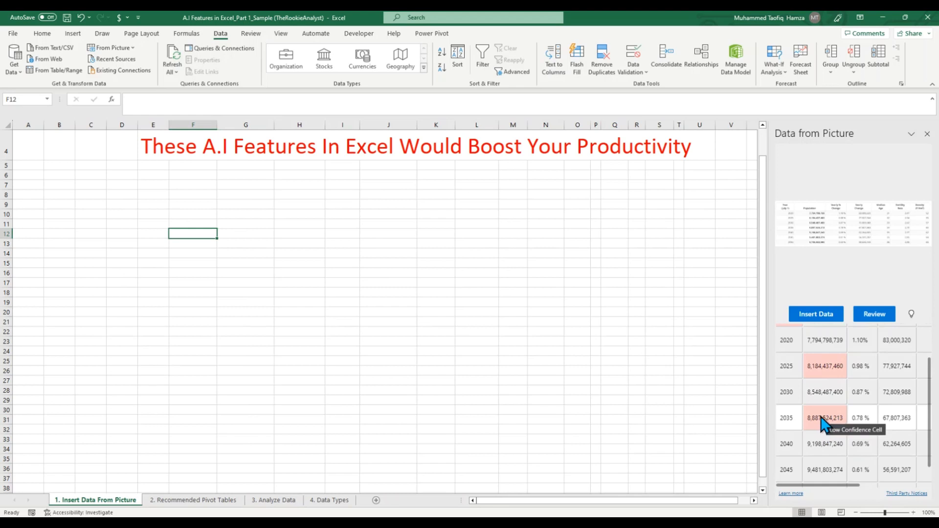
scroll(823, 422, "up", 1)
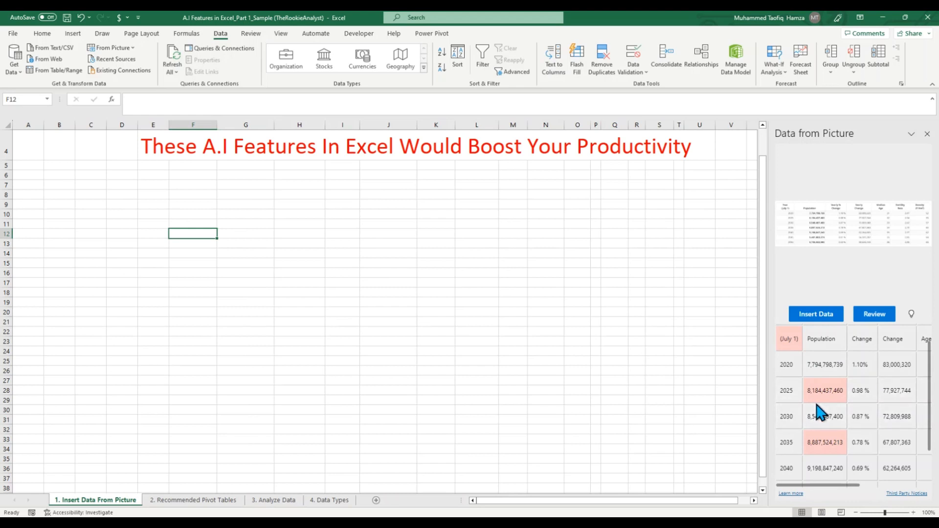
scroll(827, 441, "down", 2)
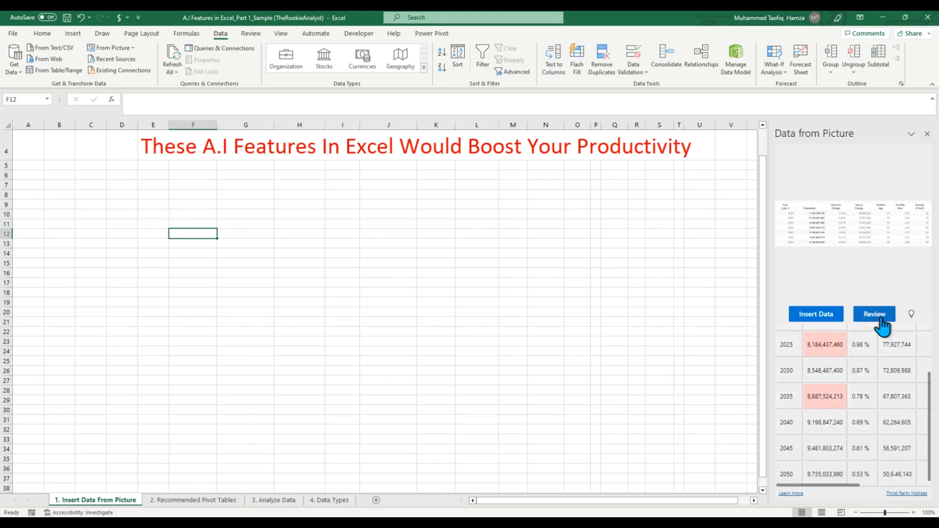
left_click(818, 319)
left_click(821, 385)
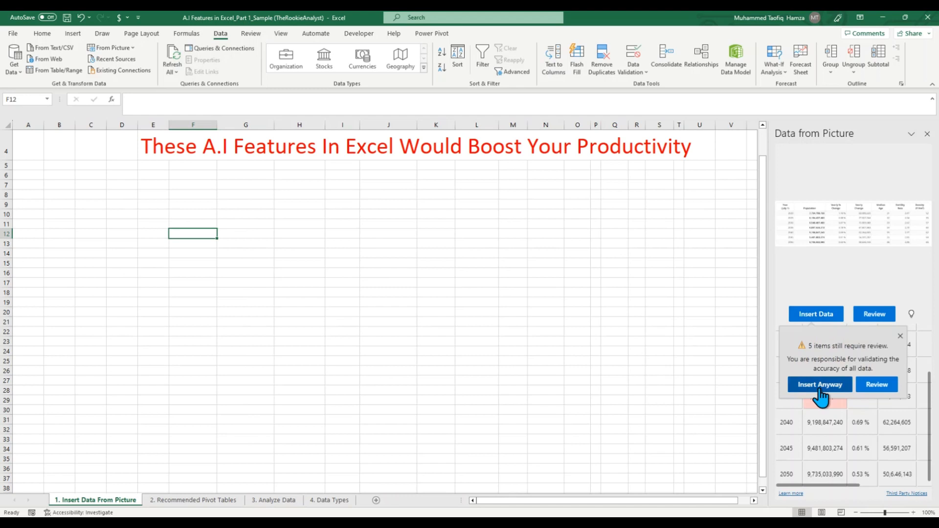
left_click(316, 351)
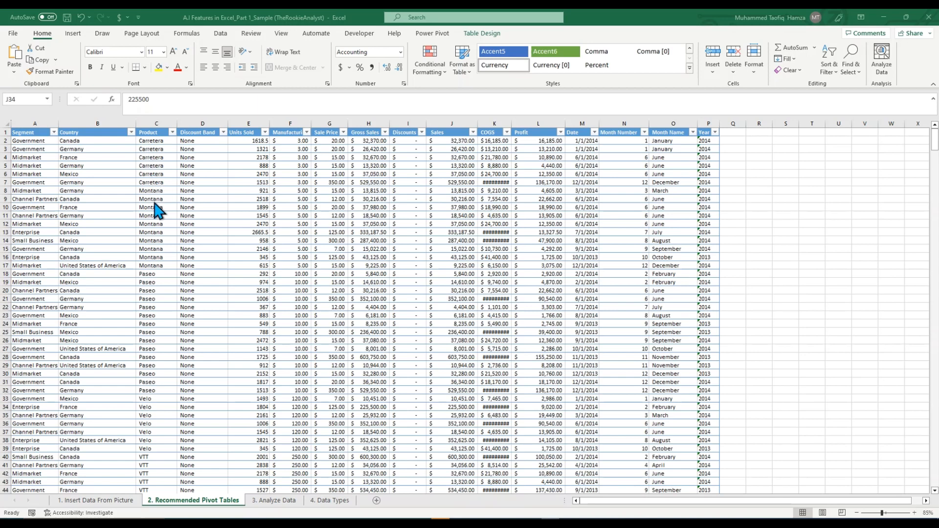
Step: Examine the headers and the full extent of the financials table on the Recommended Pivot Tables sheet
left_click(78, 169)
left_click(53, 157)
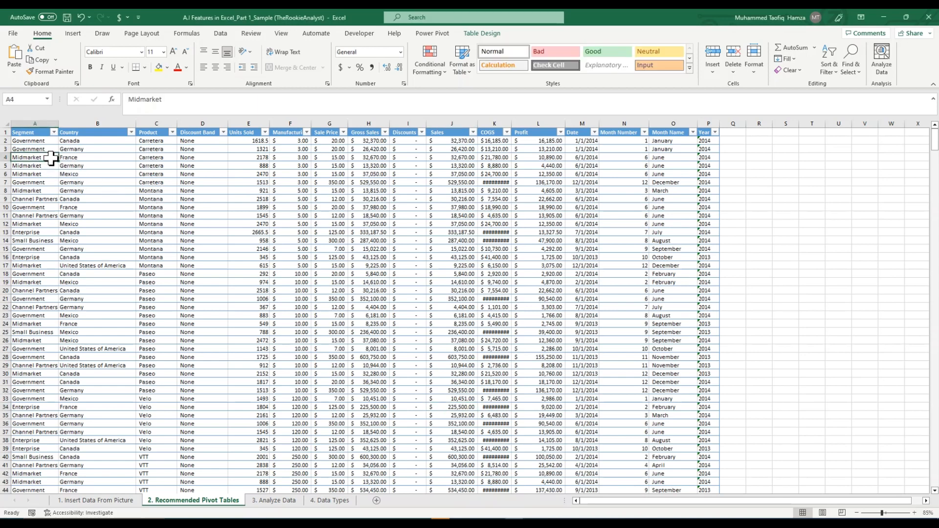
left_click(35, 131)
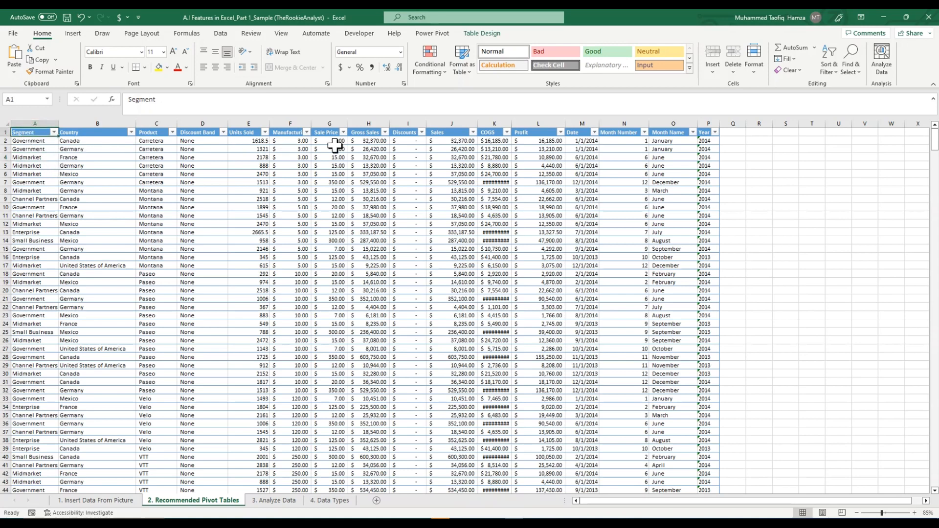
left_click(76, 207)
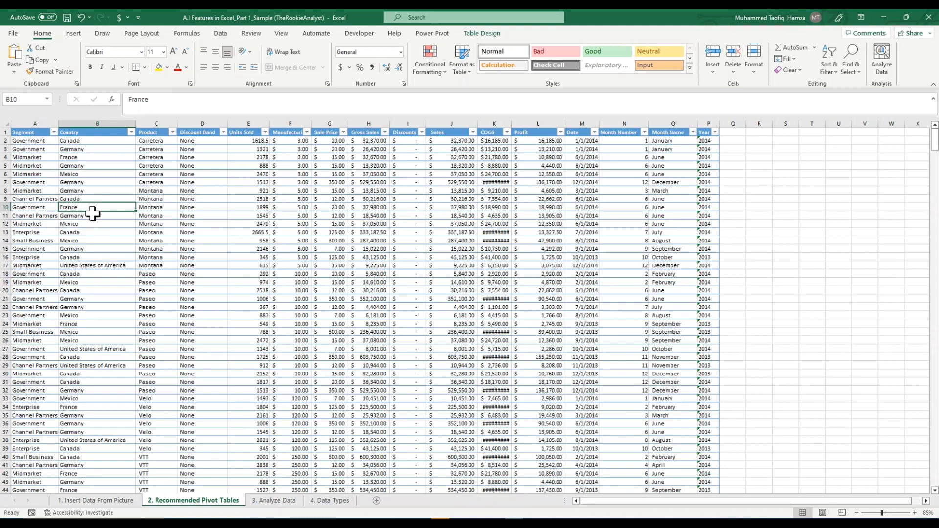
key("ctrl+a")
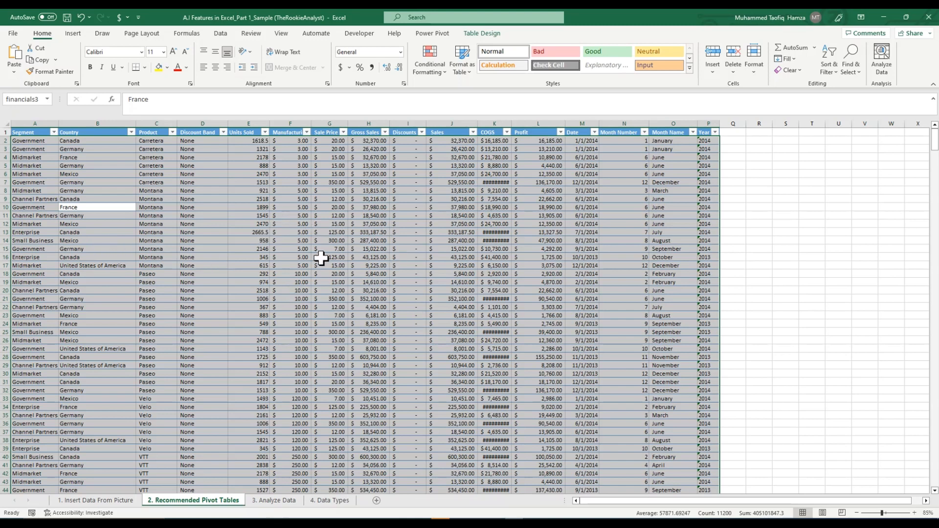
left_click(290, 273)
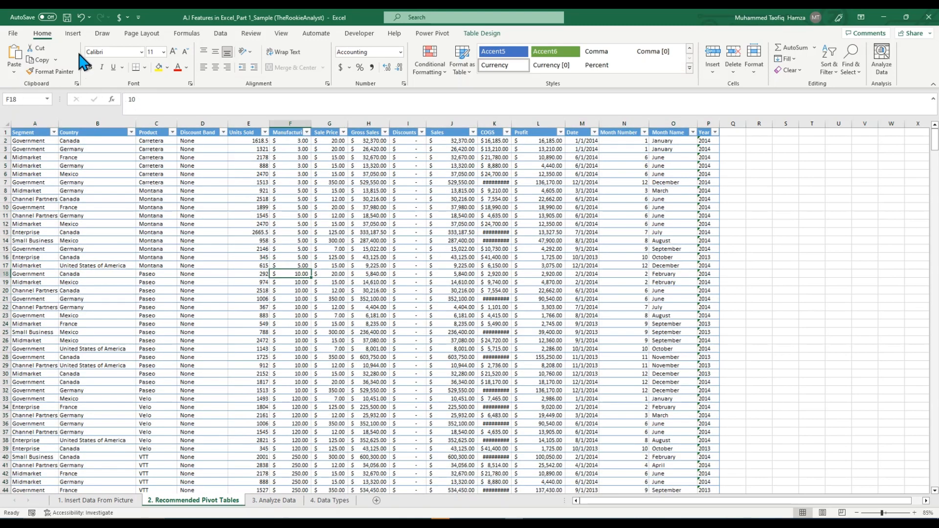
Step: Request recommended PivotTables for the financials table with cell A6 selected
left_click(51, 175)
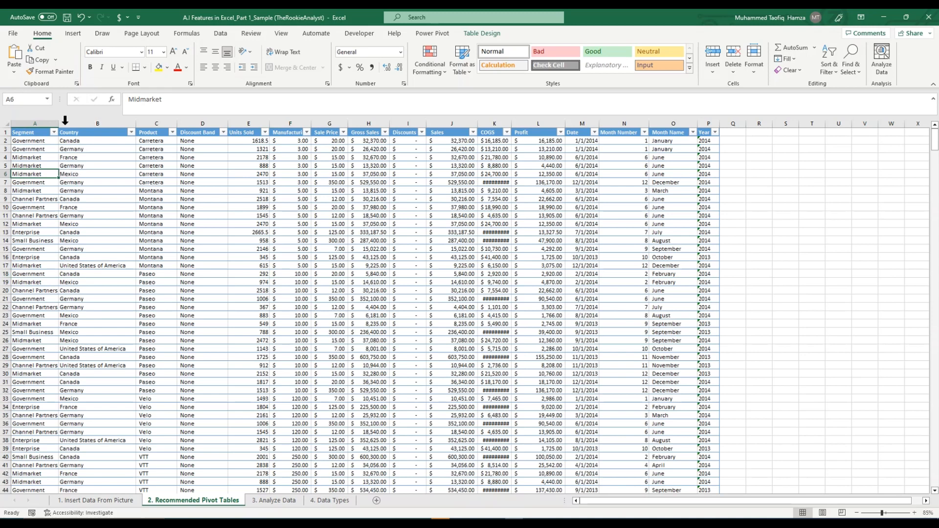
left_click(78, 34)
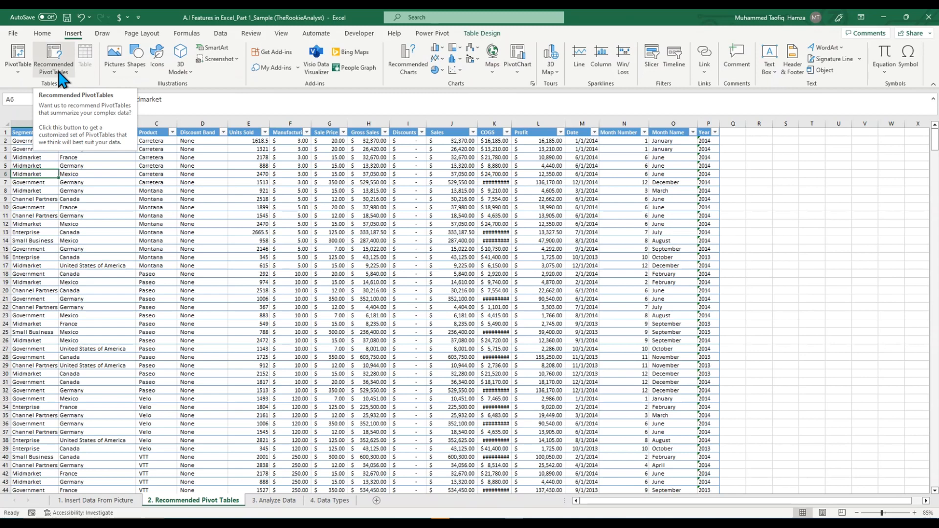
left_click(60, 78)
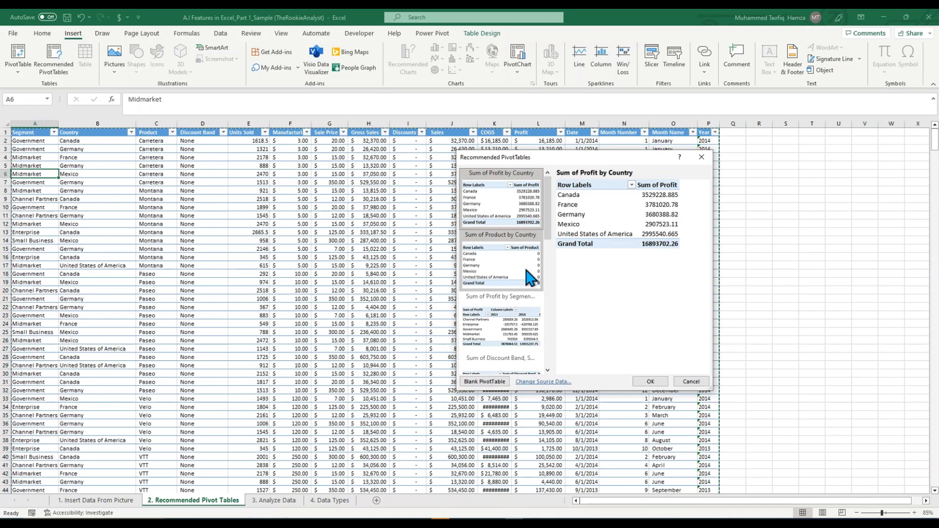
Step: Preview several recommended PivotTables, including product by country, profit by segment and year, and profit by month number and country
left_click(496, 263)
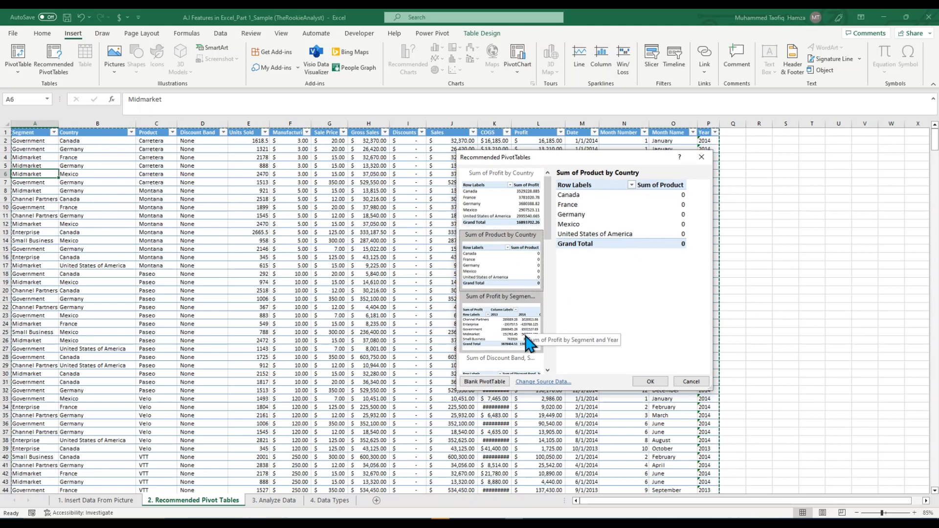
left_click(508, 334)
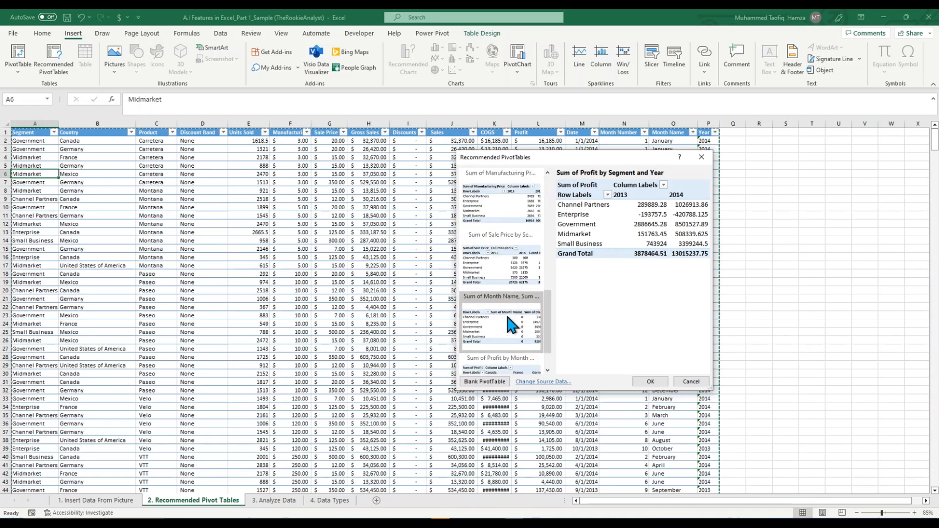
left_click_drag(546, 239, 551, 359)
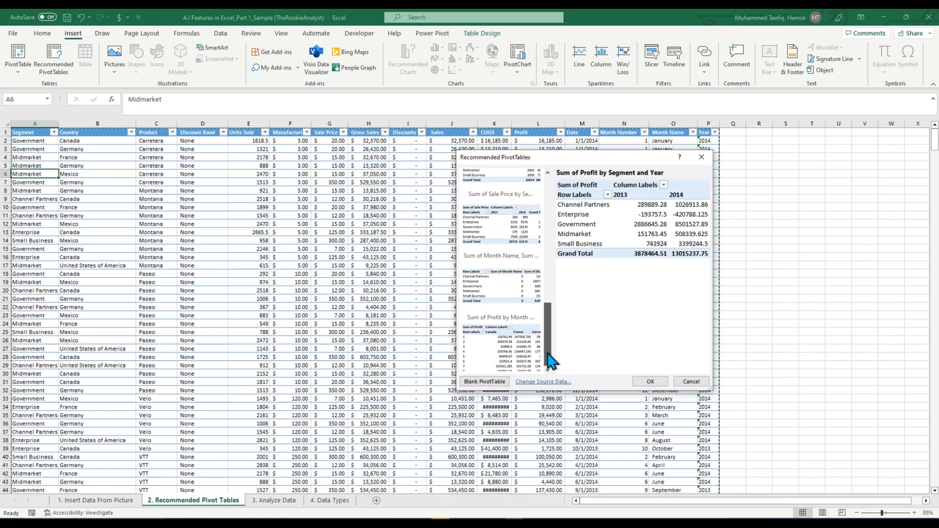
left_click(499, 354)
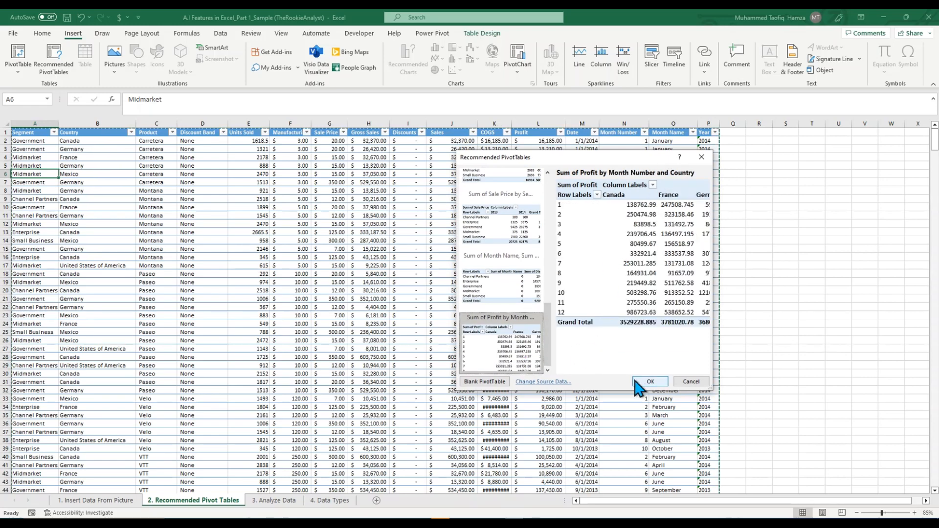
left_click(498, 289)
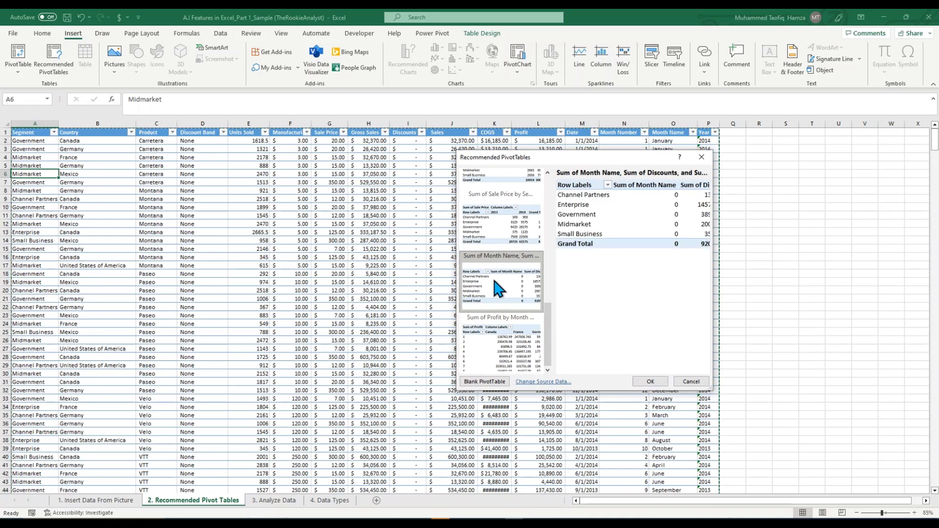
left_click(496, 233)
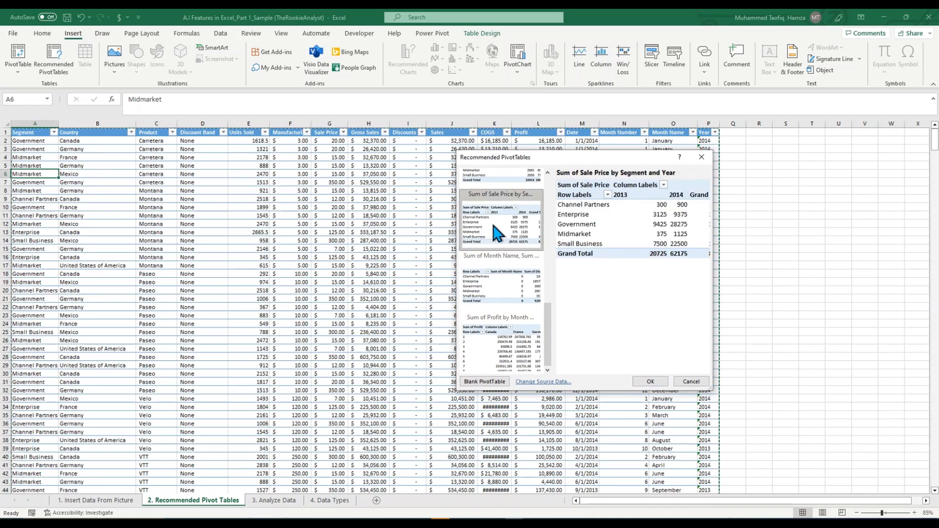
scroll(496, 232, "down", 2)
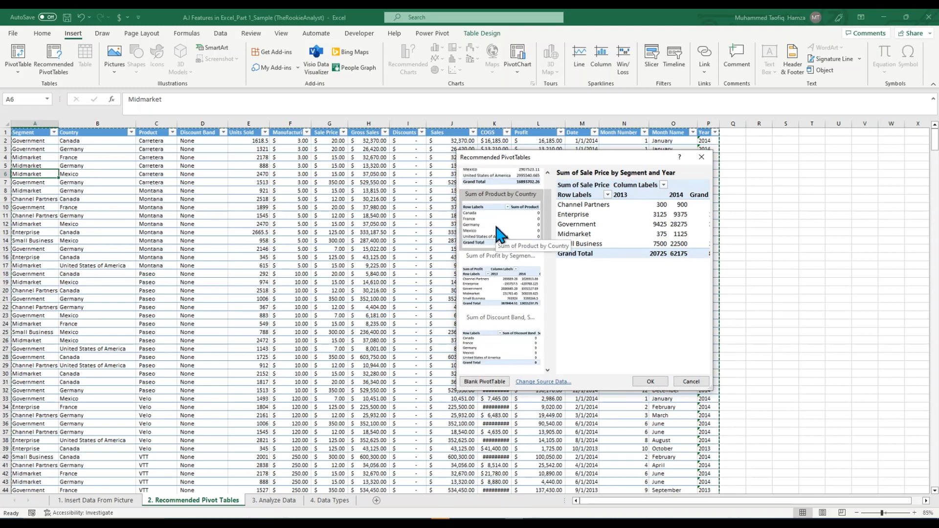
scroll(500, 234, "up", 2)
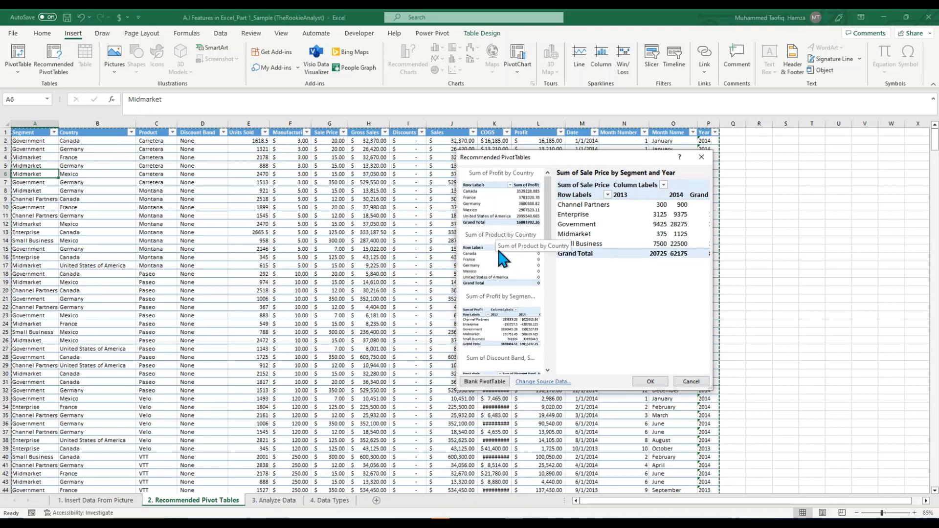
Step: Insert the recommended Sum of Profit by Country PivotTable
left_click(506, 214)
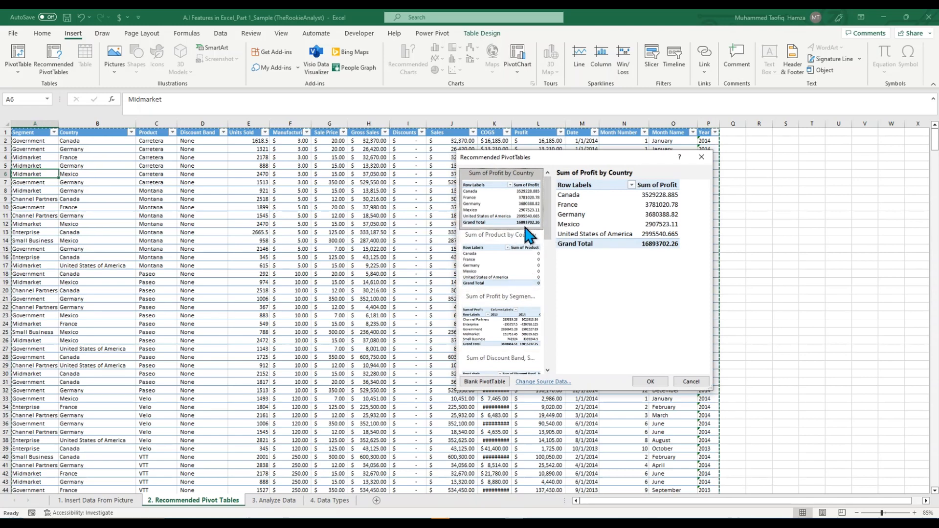
left_click(653, 385)
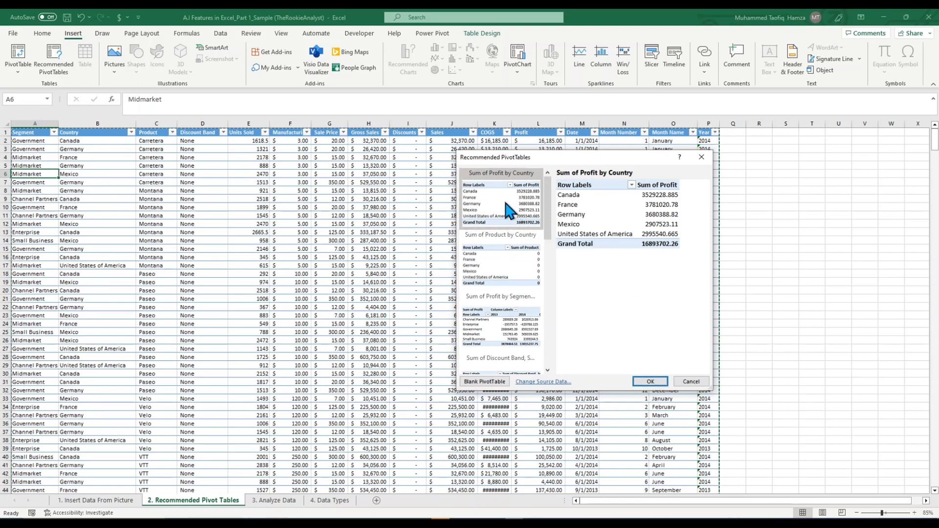
left_click(650, 381)
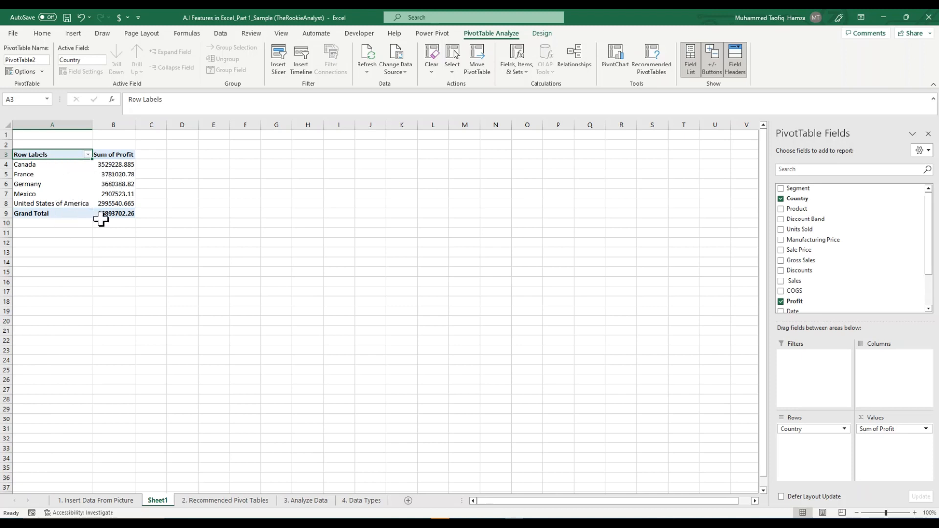
Step: Create a Clustered Column PivotChart from the profit-by-country PivotTable and enlarge it from its lower-left corner
left_click(48, 168)
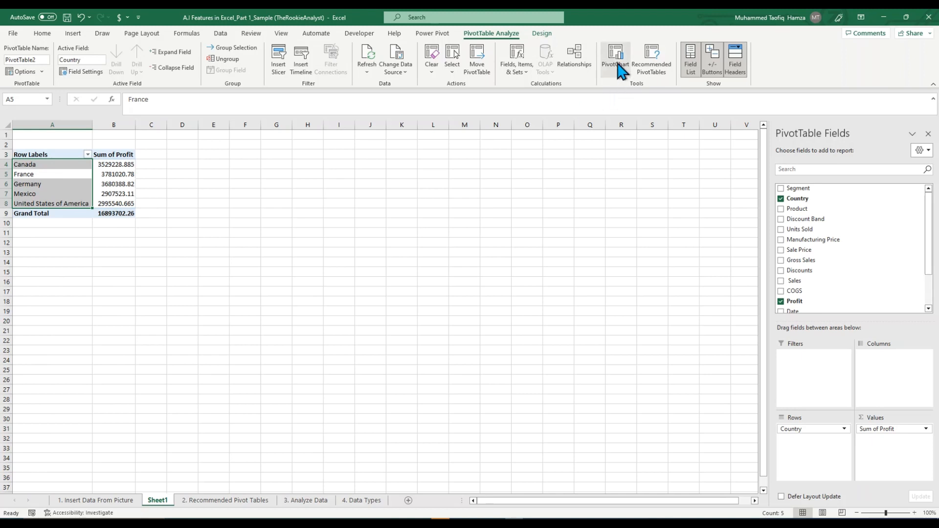
left_click(150, 204)
left_click(79, 154)
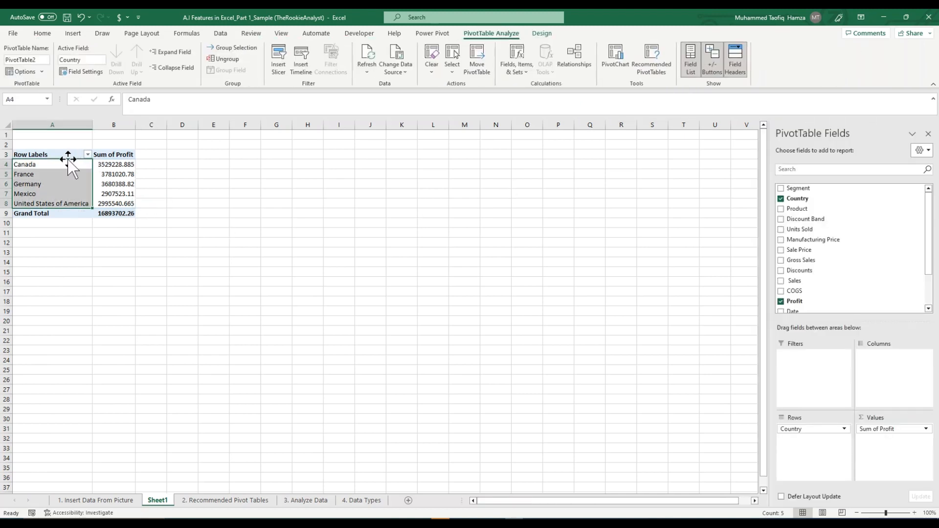
left_click(69, 155)
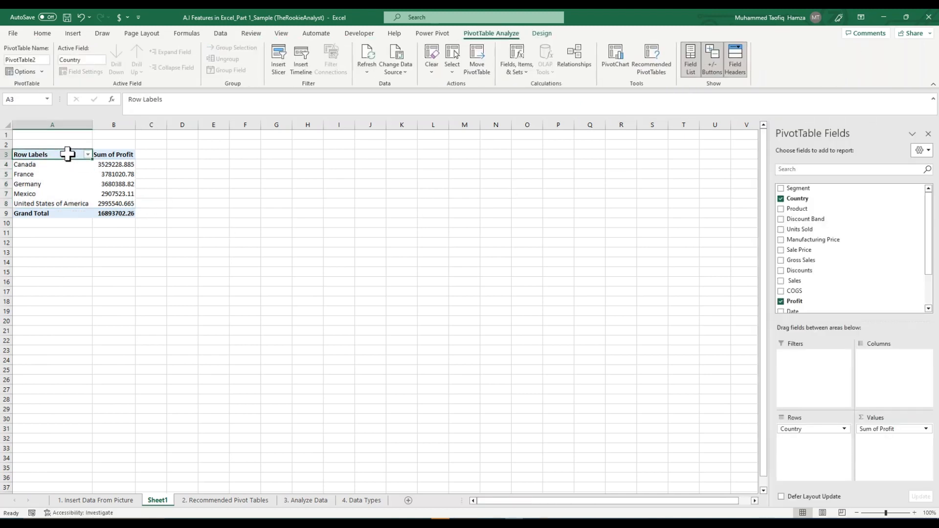
left_click(615, 62)
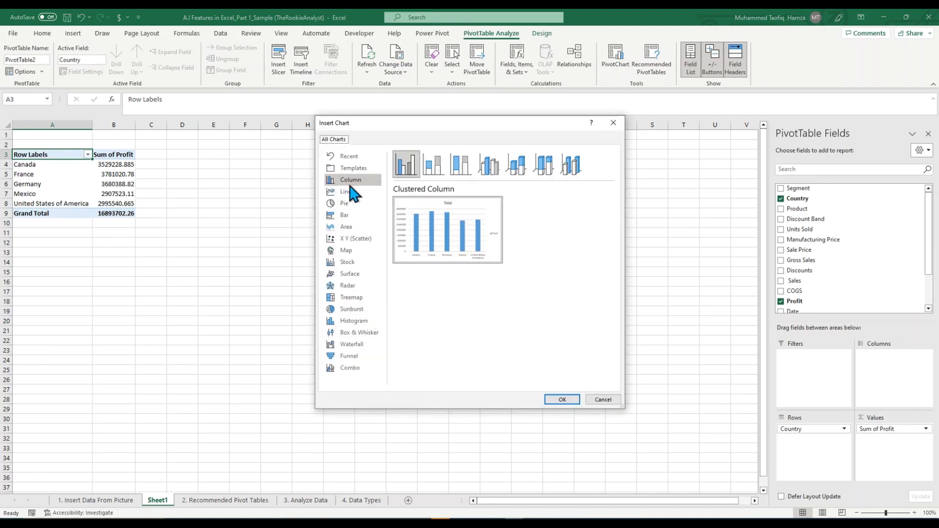
mouse_move(468, 232)
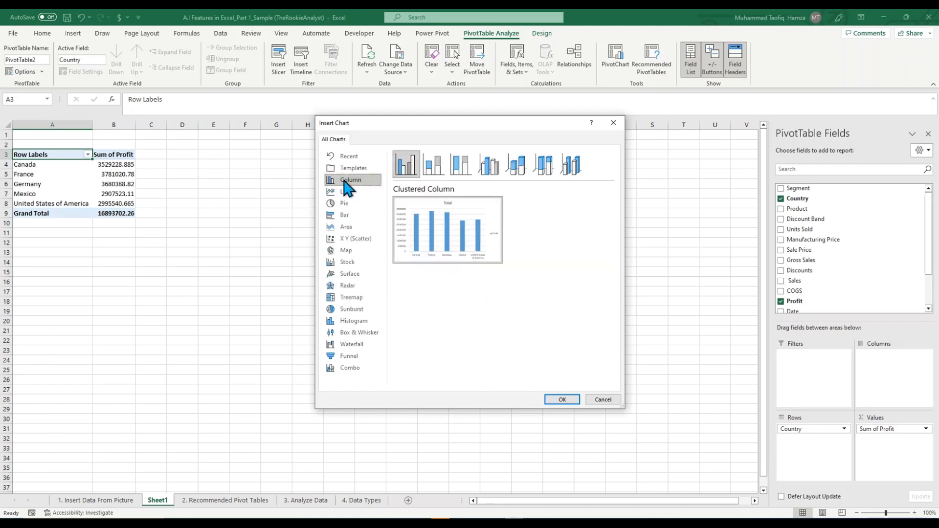
left_click(562, 400)
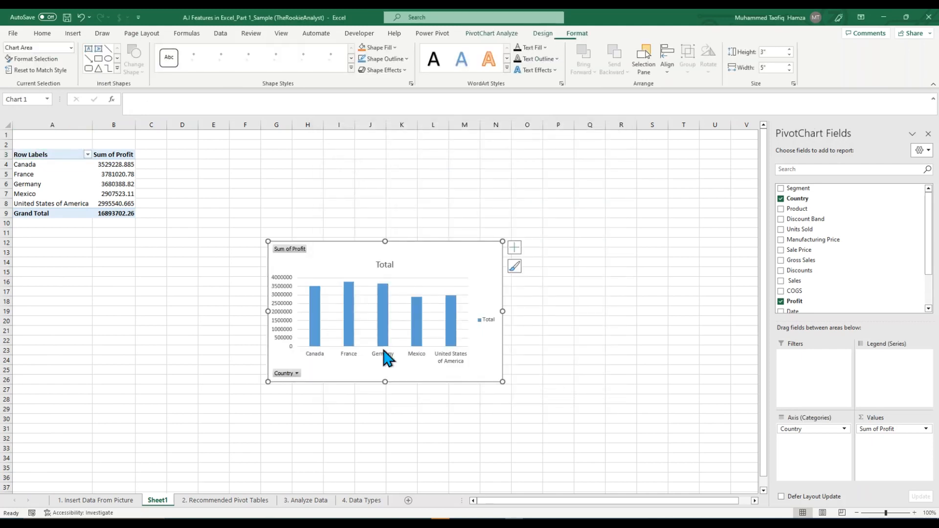
left_click_drag(269, 383, 156, 452)
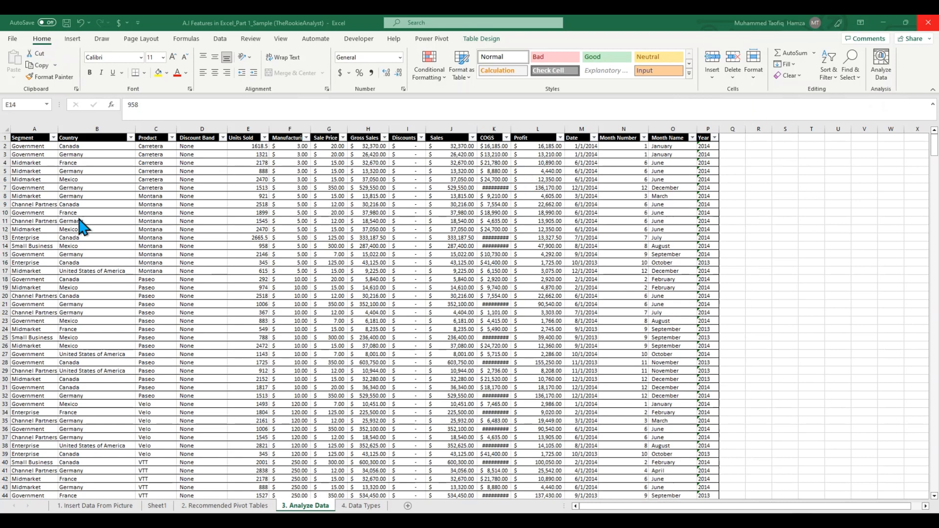
Step: Run Analyze Data on the Analyze Data sheet's table from cell A7 and review the suggested insights
left_click(31, 187)
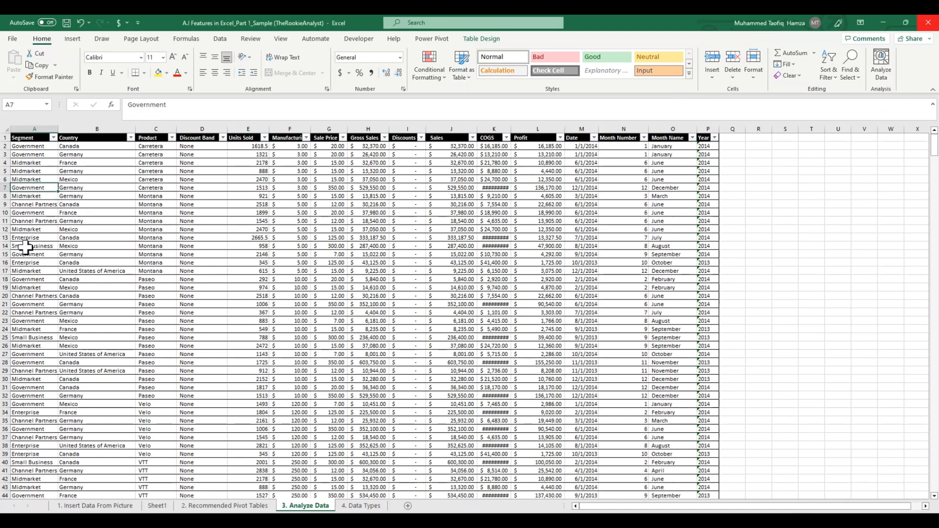
left_click(883, 73)
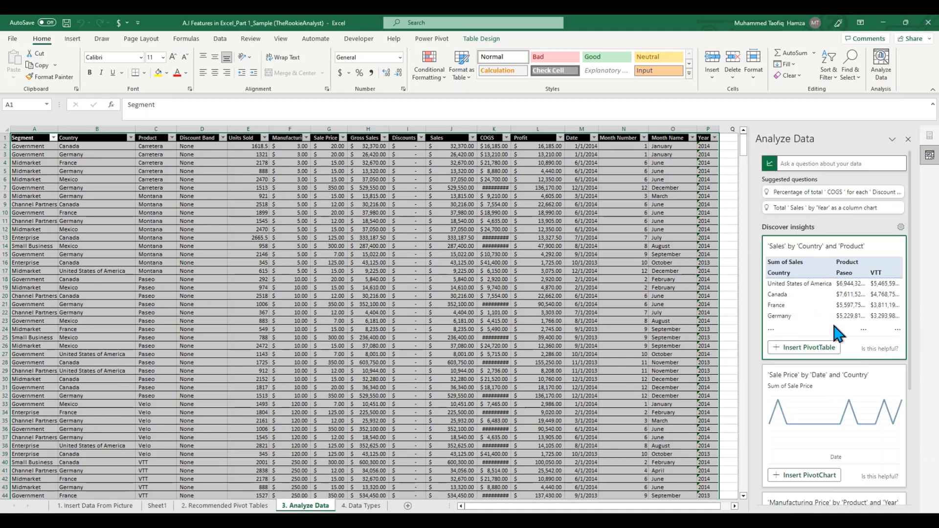
scroll(838, 318, "down", 3)
scroll(838, 402, "up", 4)
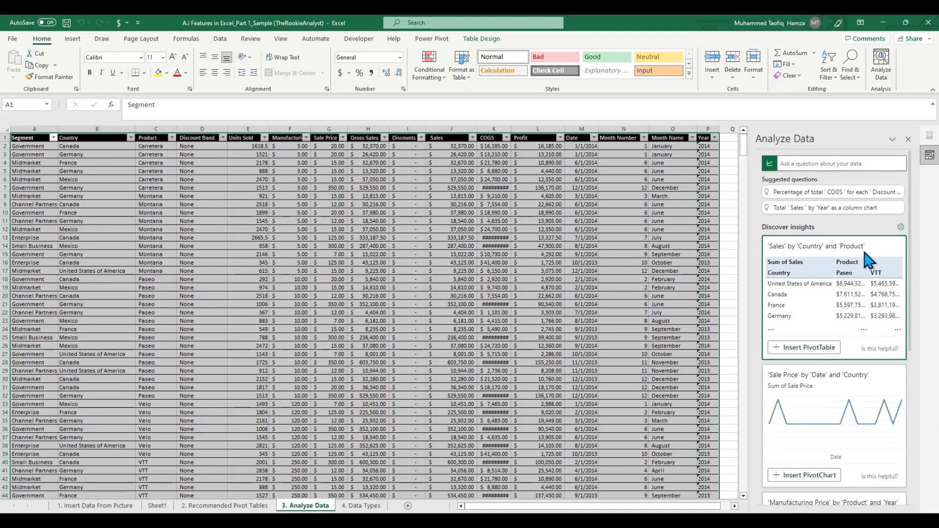
scroll(861, 303, "down", 3)
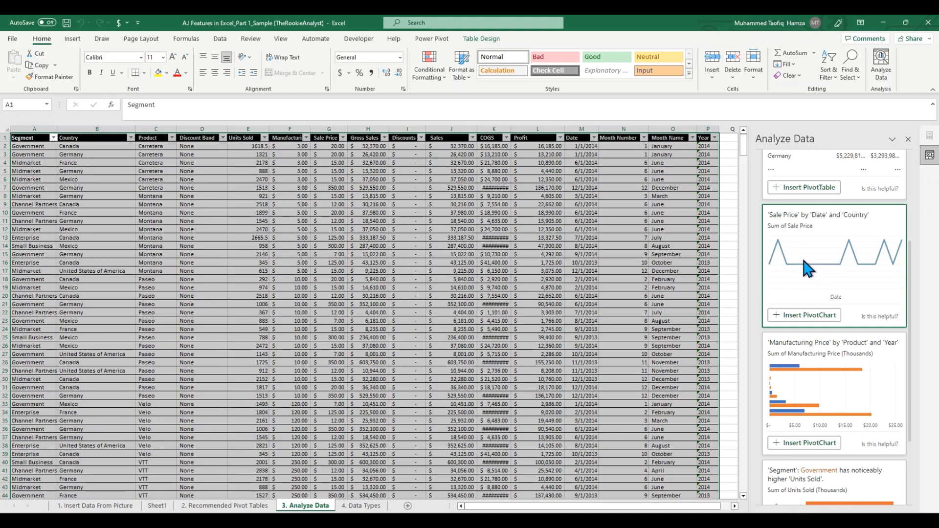
scroll(813, 304, "down", 3)
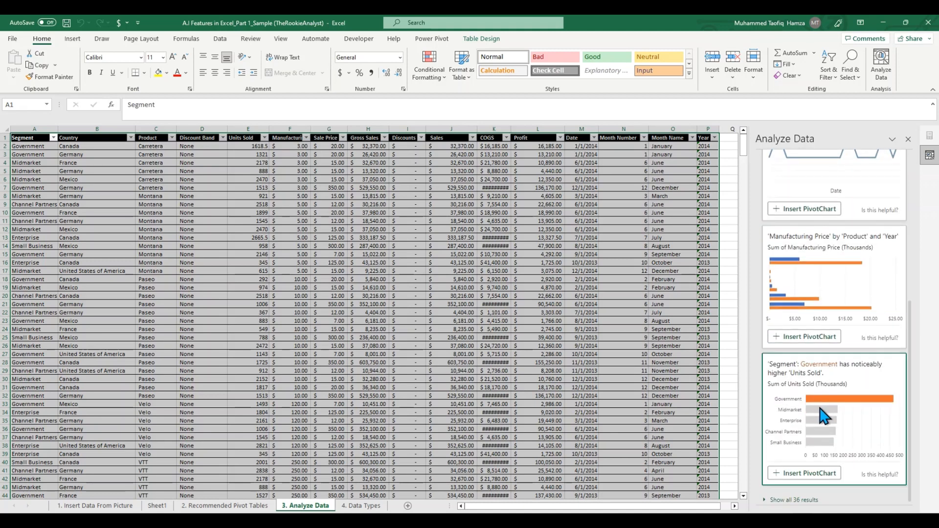
scroll(851, 397, "down", 1)
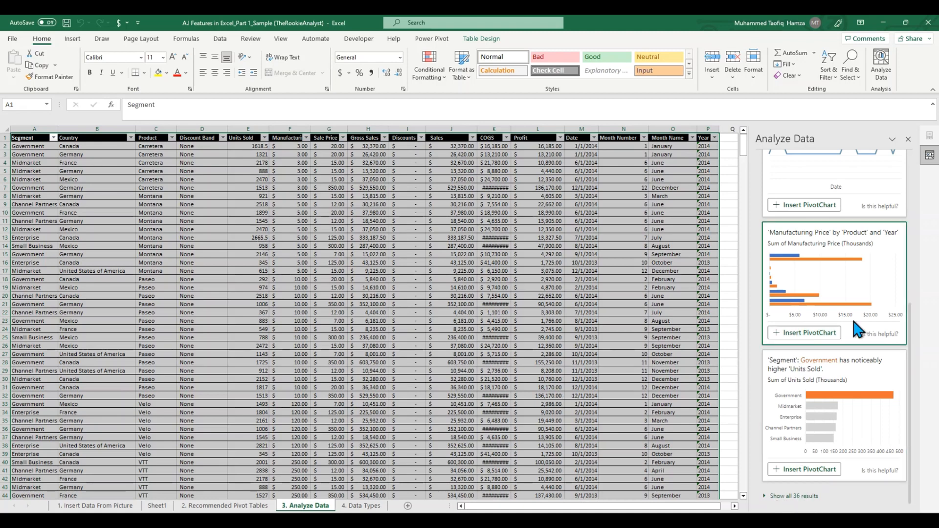
scroll(857, 328, "up", 5)
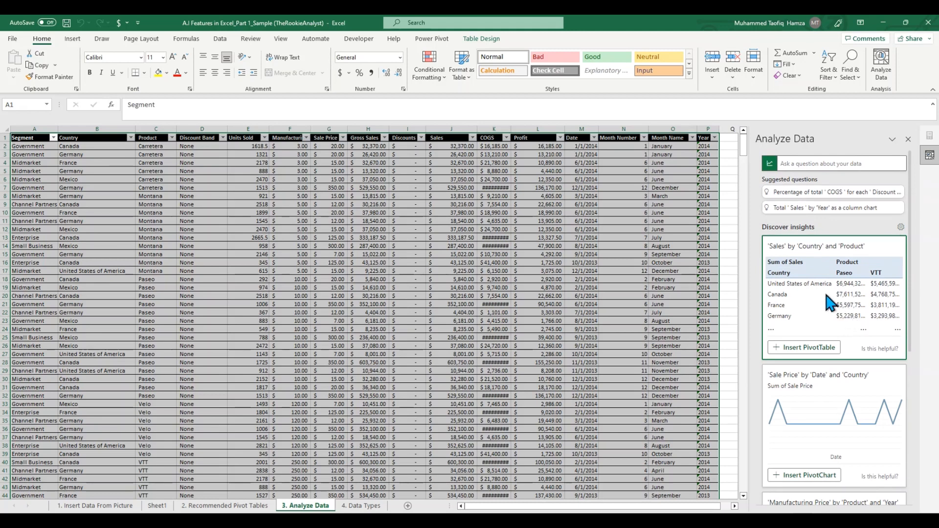
Step: Insert the PivotChart for the suggested question showing total Discounts by Date as a line chart, and enlarge it
left_click(819, 163)
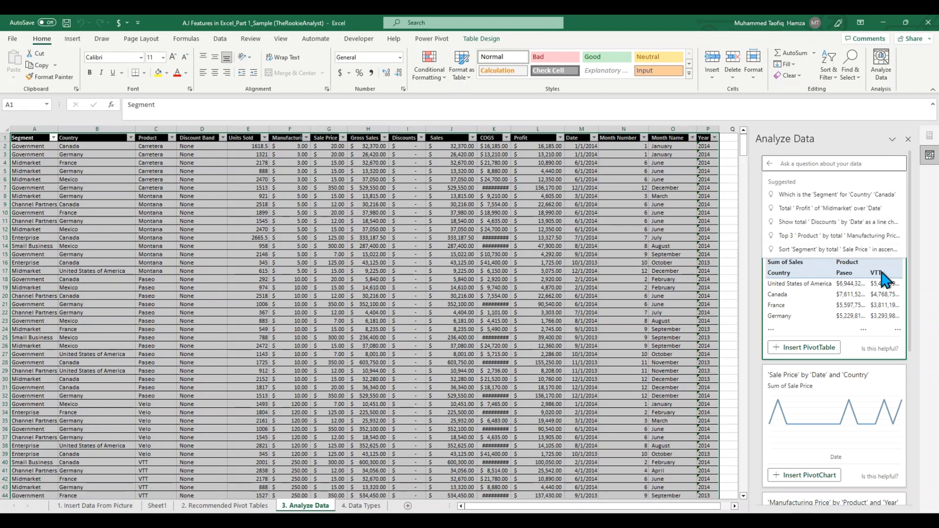
left_click(822, 227)
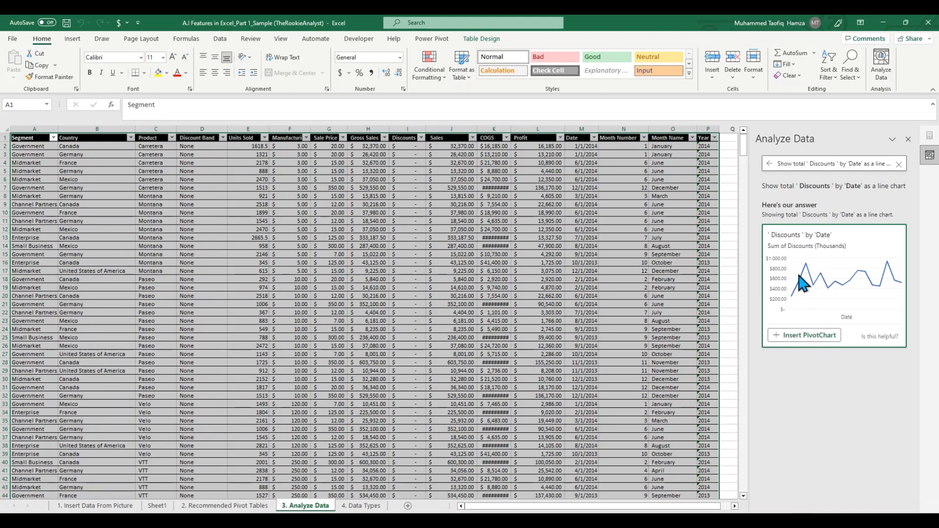
left_click(816, 340)
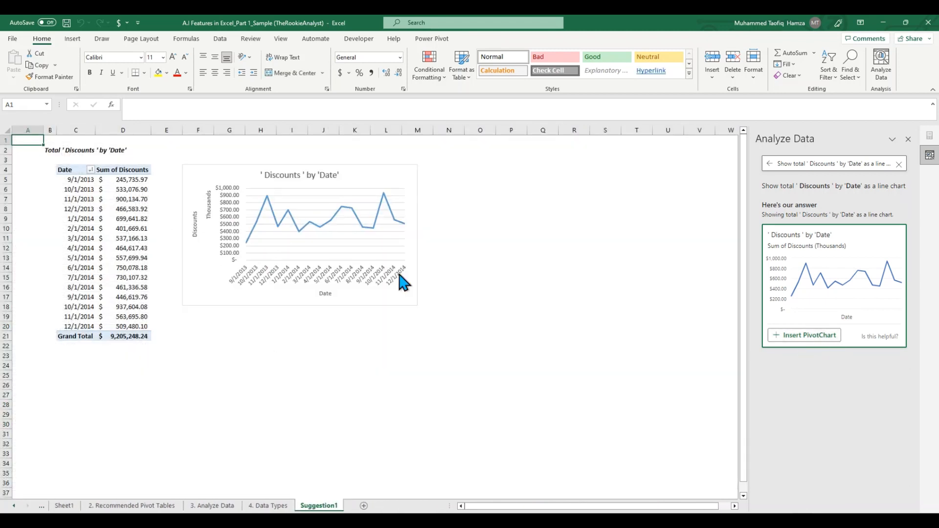
left_click(408, 297)
left_click_drag(418, 307, 514, 364)
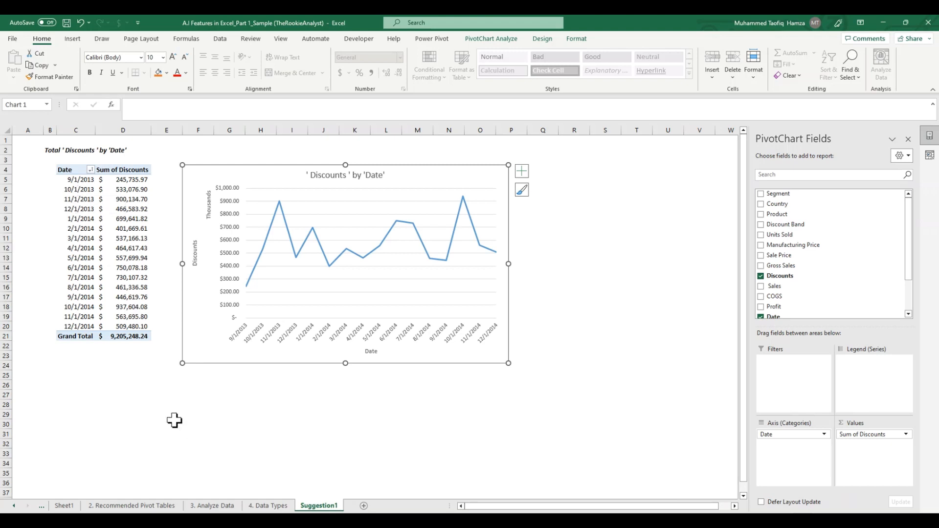
Step: Return to the Analyze Data sheet and ask "Which country has the highest sales?" in place of the previous question
left_click(217, 506)
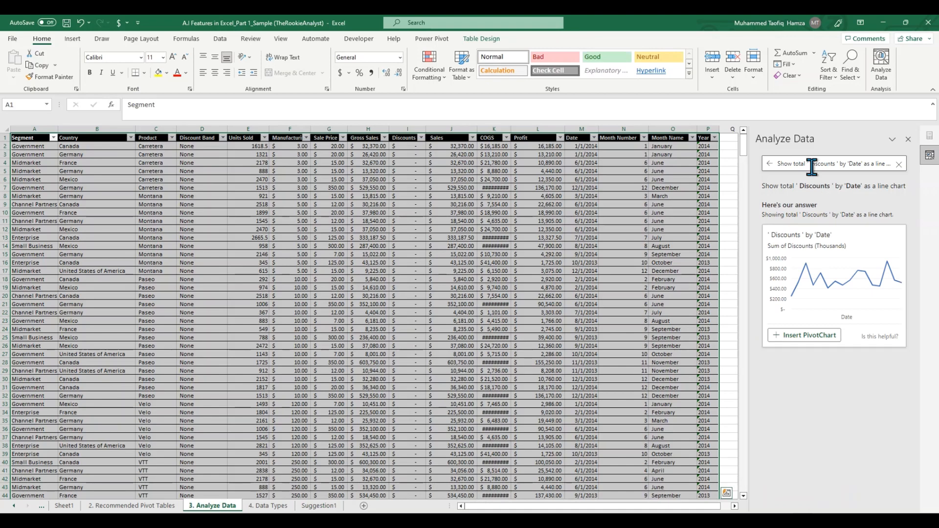
left_click(900, 165)
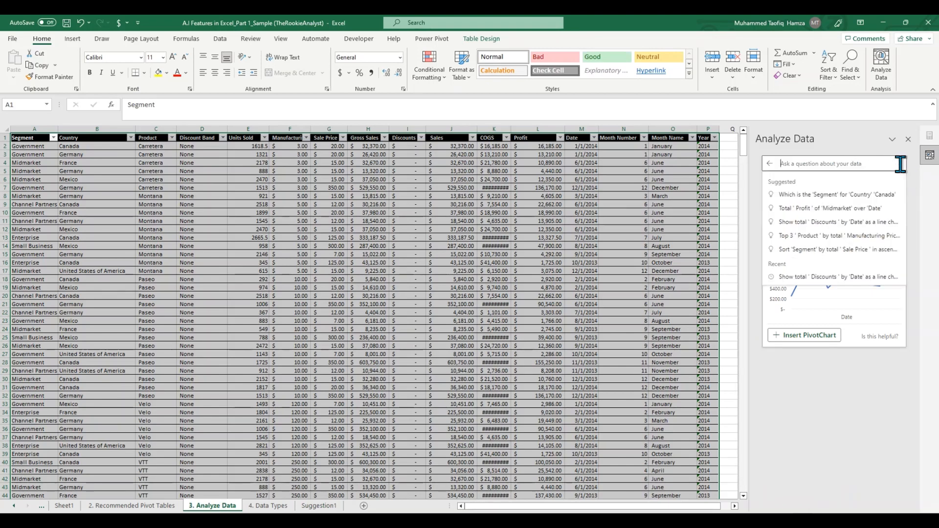
type("Wh")
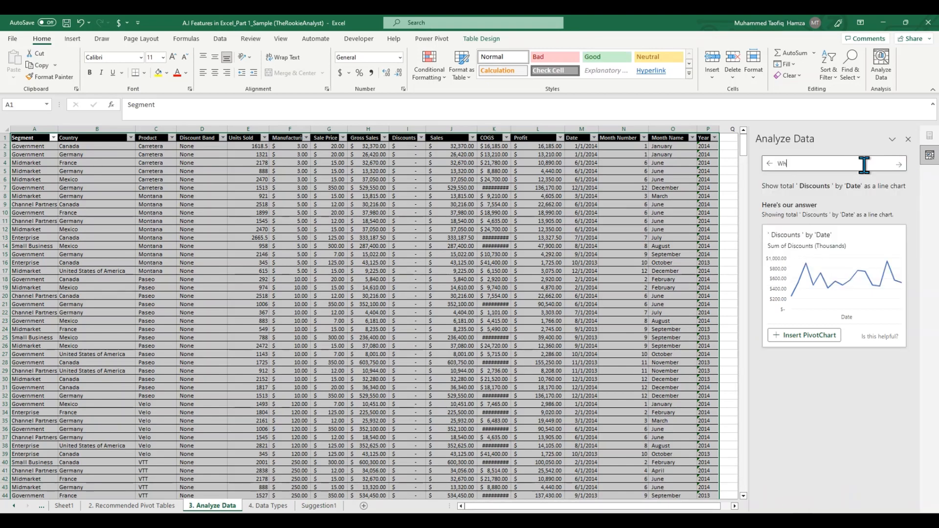
type("ich country has the")
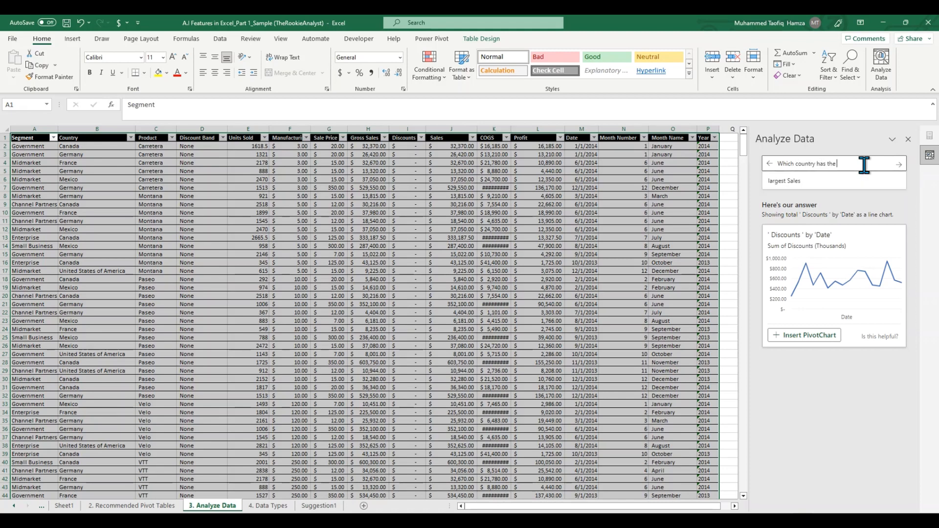
type(" highest sales?")
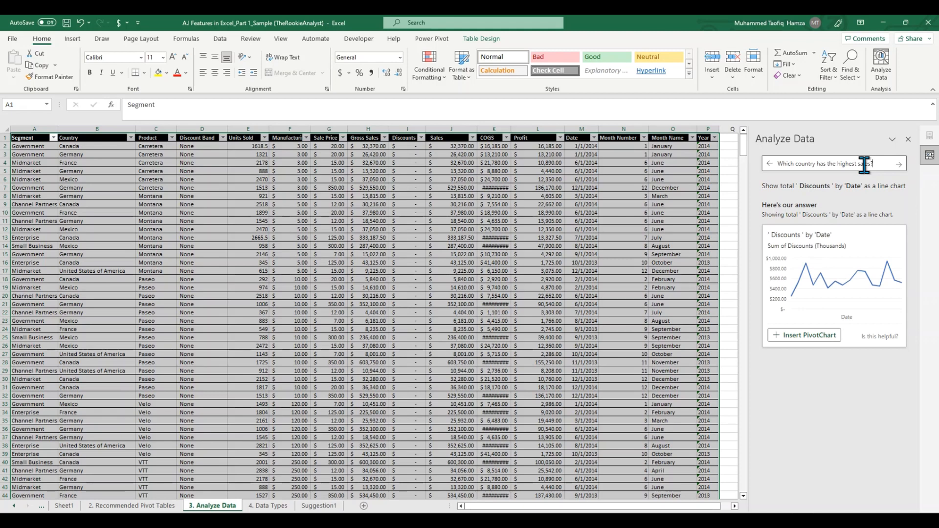
key("Return")
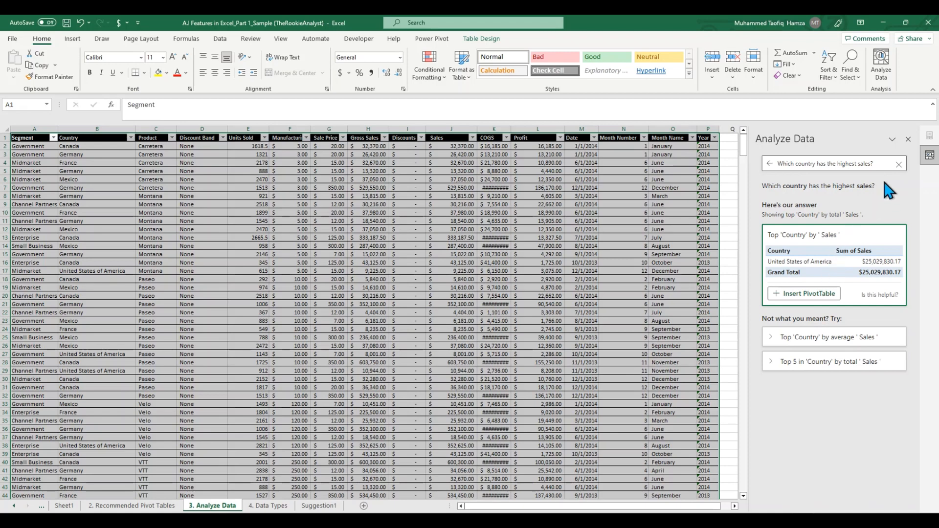
Step: Replace the question in Analyze Data with "What year did Germany had the lowest sales" and submit it
left_click_drag(879, 164, 780, 167)
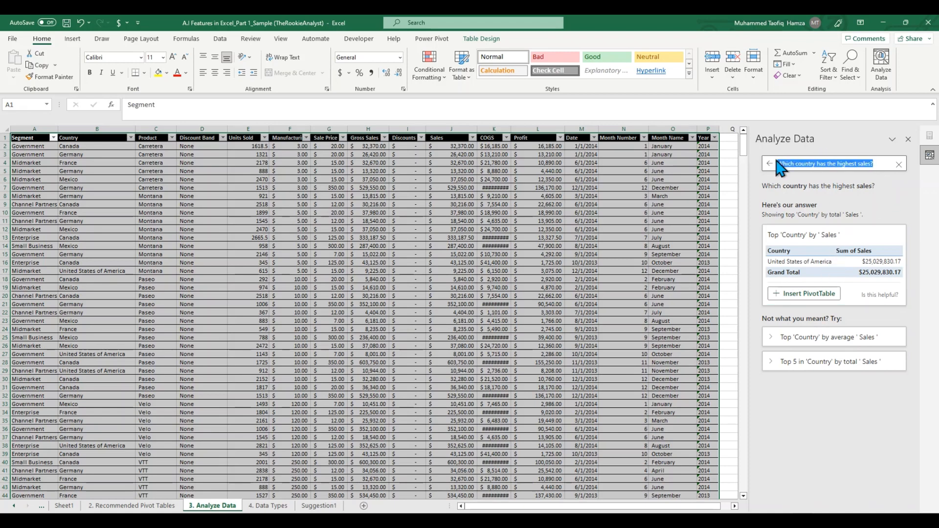
key("BackSpace")
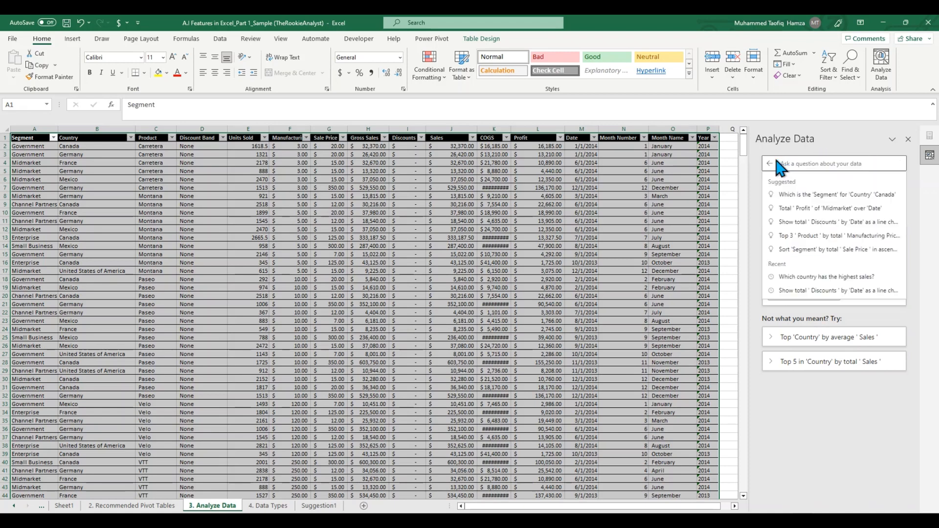
type("WHat")
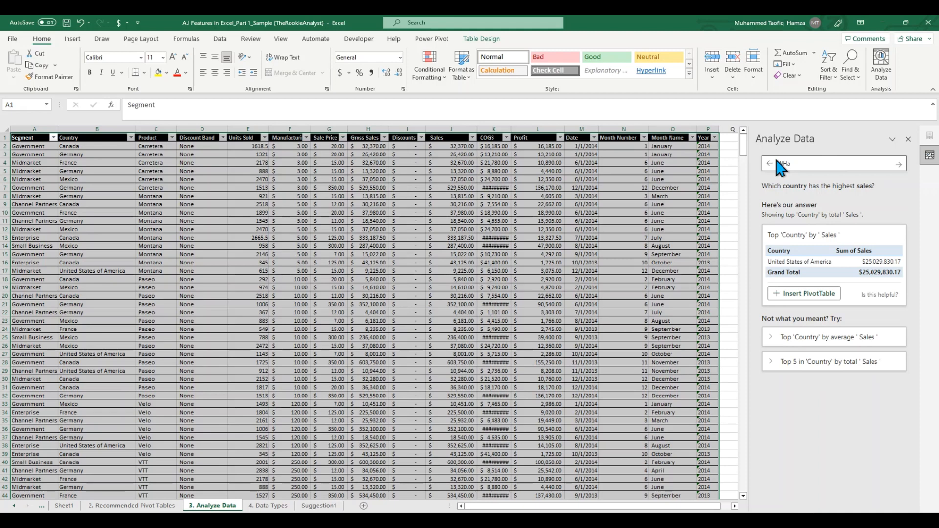
key("BackSpace")
key("BackSpace")
key("BackSpace")
type("Whihc")
key("BackSpace")
key("BackSpace")
type("at uye")
key("BackSpace")
key("BackSpace")
key("BackSpace")
type("year did")
type("Germany and Mexico")
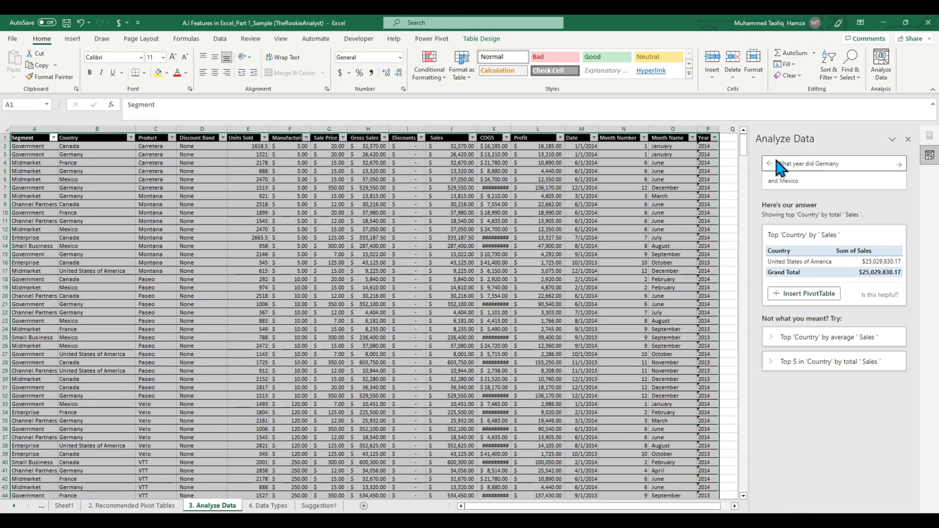
key("BackSpace")
key("BackSpace")
key("BackSpace")
key("BackSpace")
key("BackSpace")
key("BackSpace")
key("BackSpace")
key("BackSpace")
key("BackSpace")
key("BackSpace")
key("BackSpace")
type("had ")
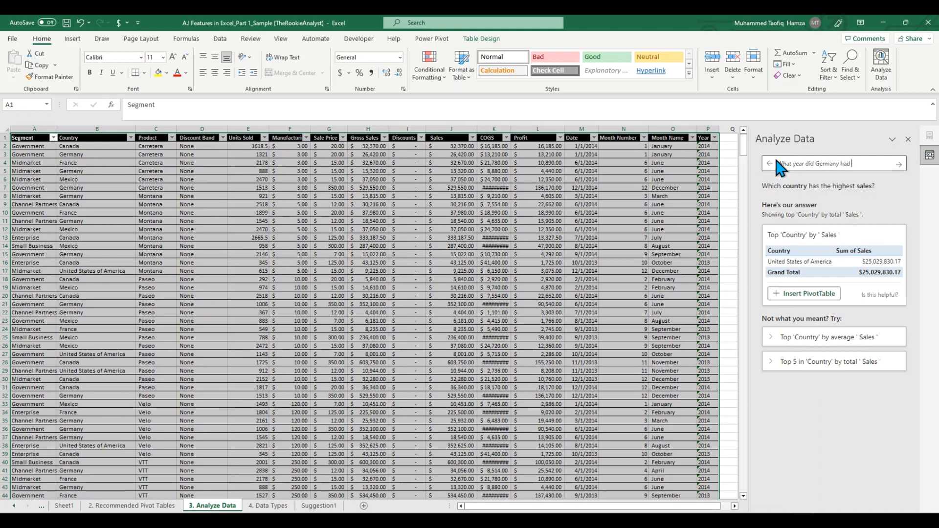
type("the lowest sales")
key("Return")
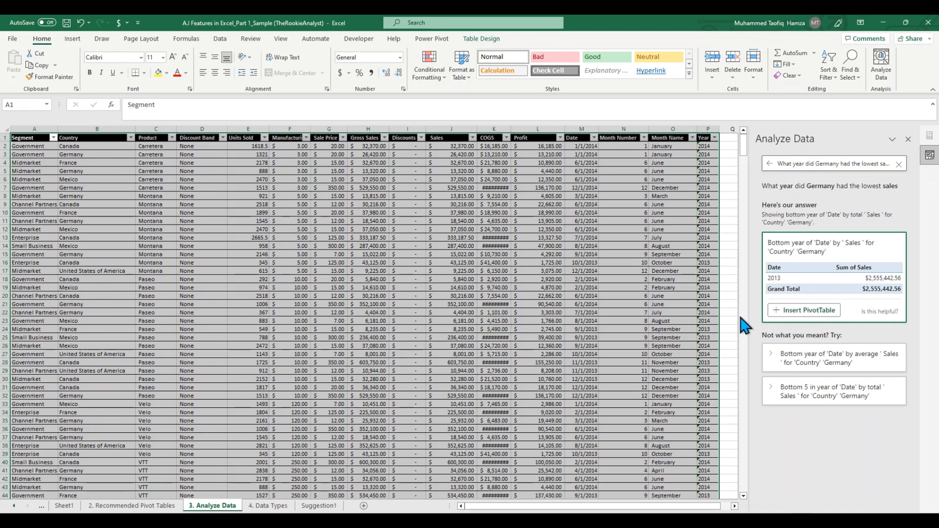
Step: Clear the previous question and ask Analyze Data for "Bar chat of country by sales"
left_click(899, 164)
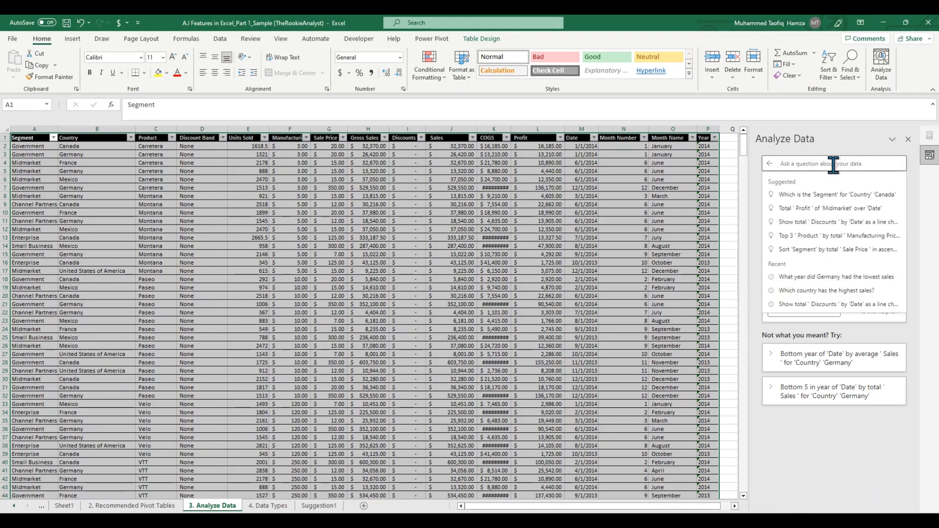
type("Show me")
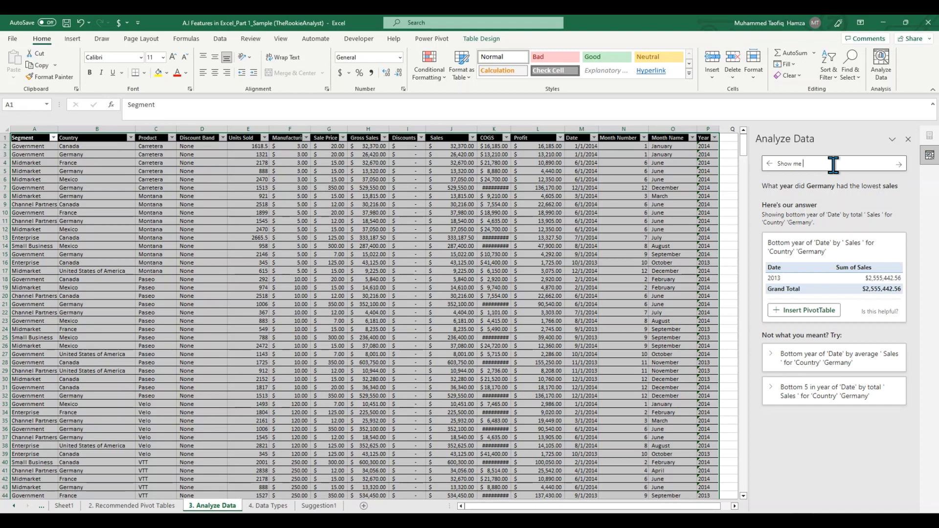
triple_click(834, 165)
key("BackSpace")
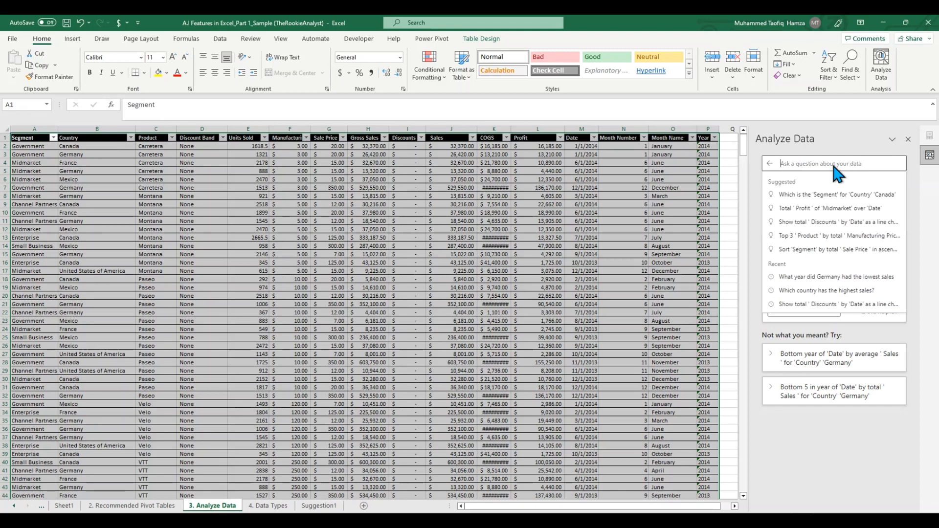
type("Barc")
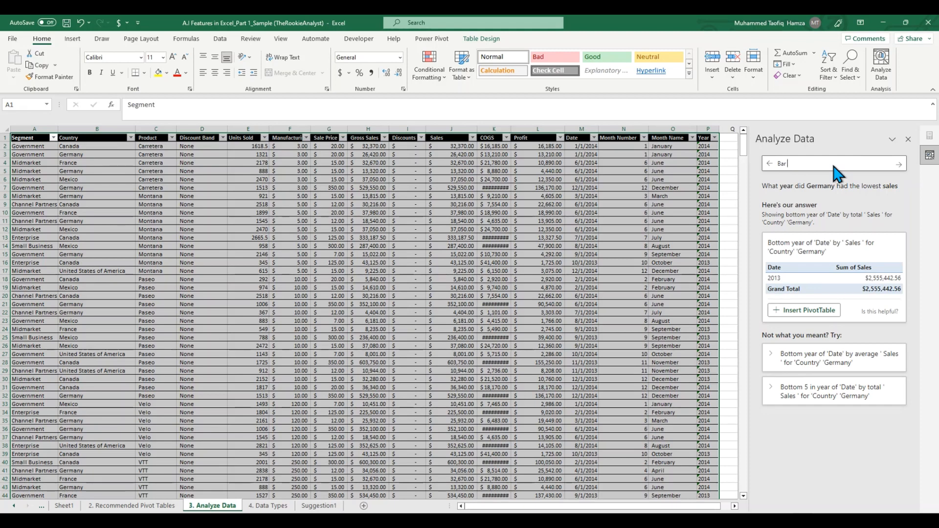
type("ch")
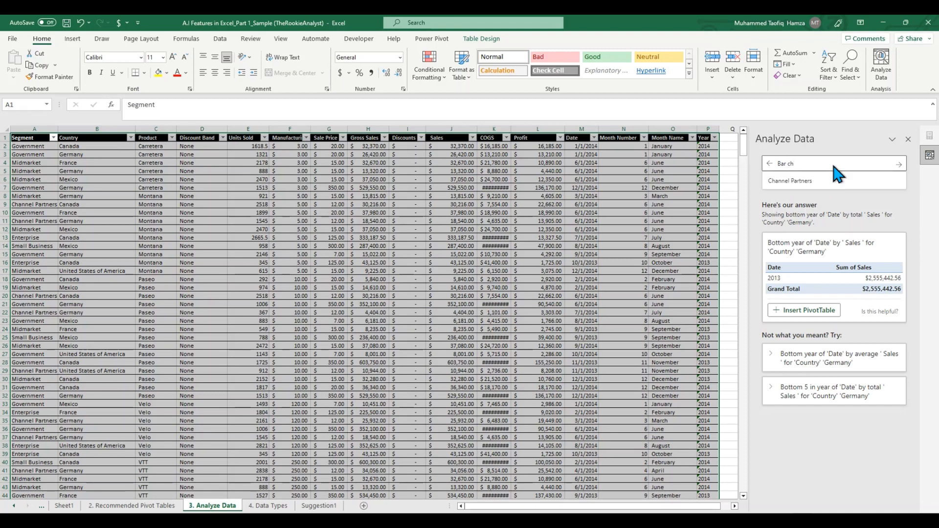
type("at of")
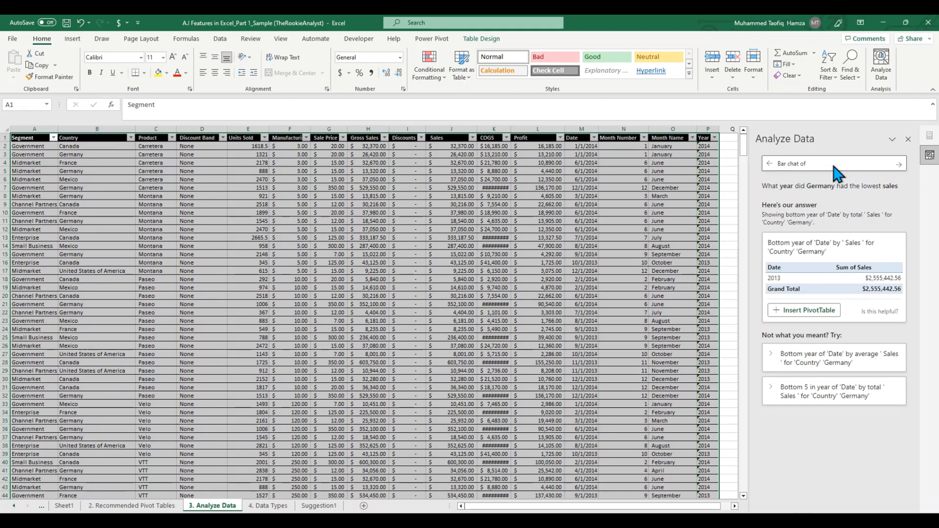
type(" country by sales")
key("Return")
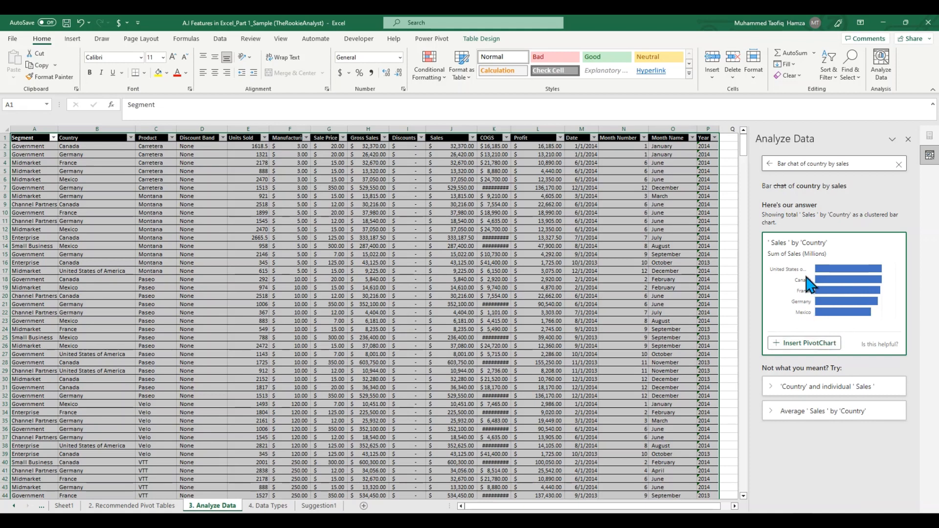
Step: Insert the suggested Sales by Country PivotChart on a new sheet and enlarge it to reach about column R, row 31
left_click(806, 344)
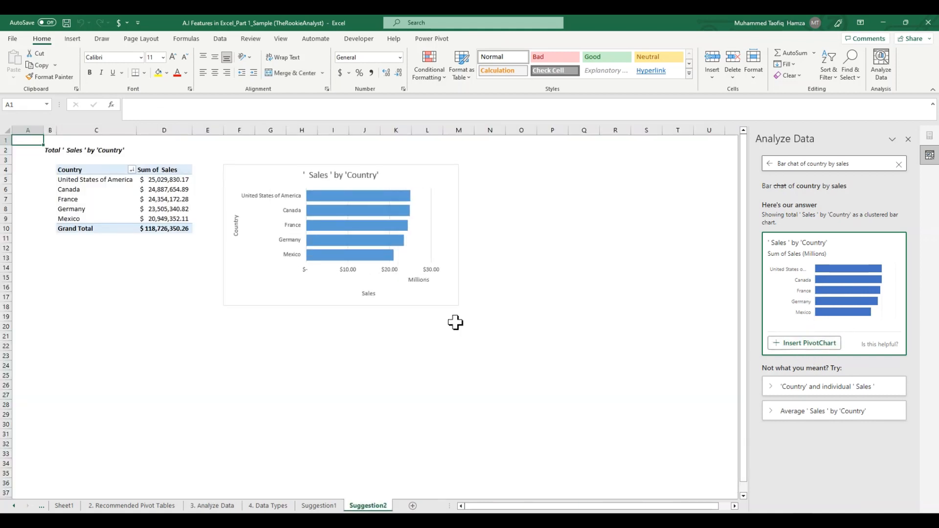
left_click(448, 299)
left_click_drag(457, 304, 614, 443)
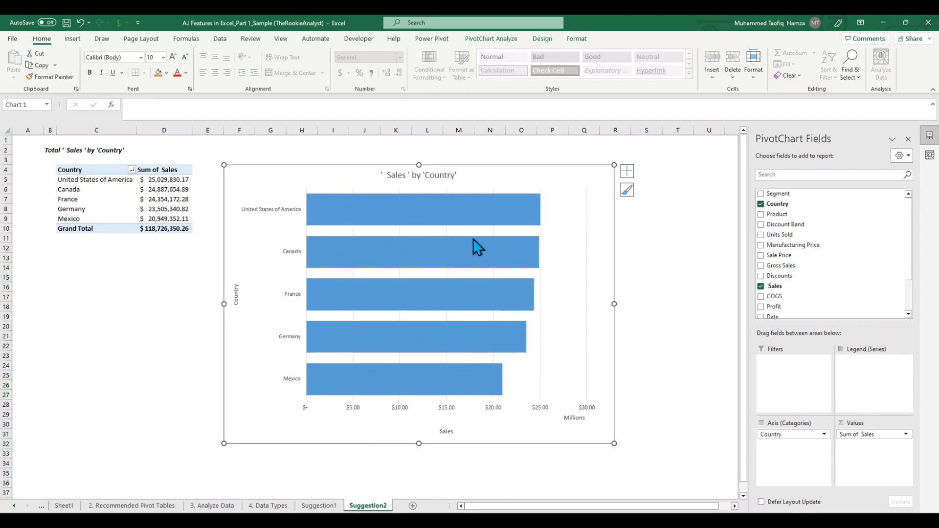
left_click(627, 190)
scroll(697, 313, "down", 1)
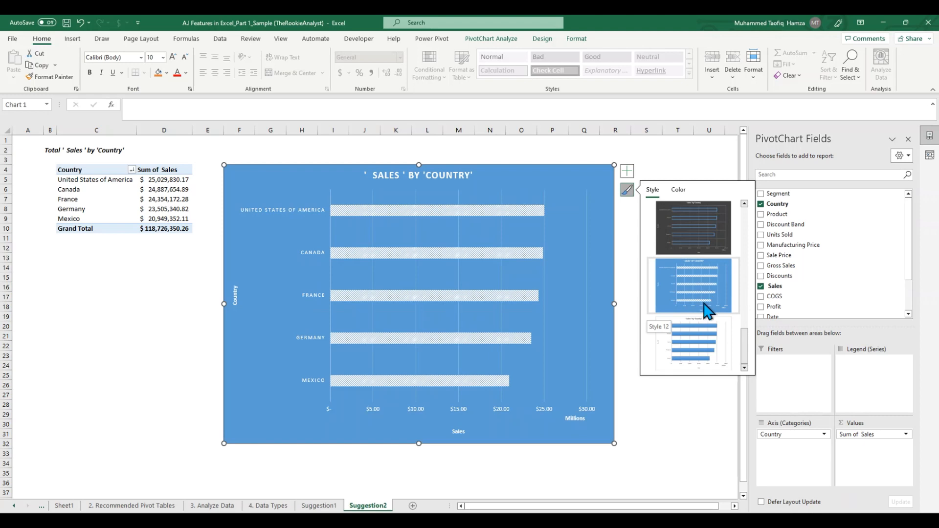
left_click(164, 396)
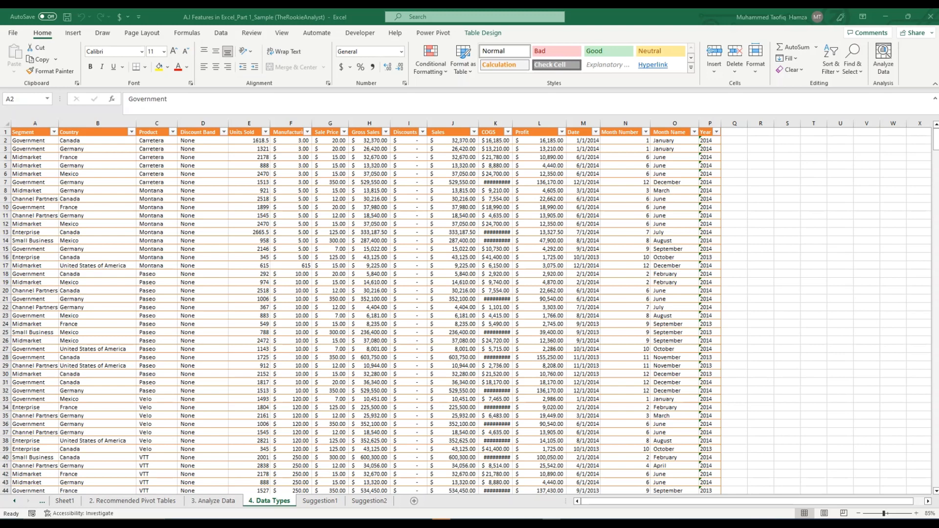
left_click(71, 162)
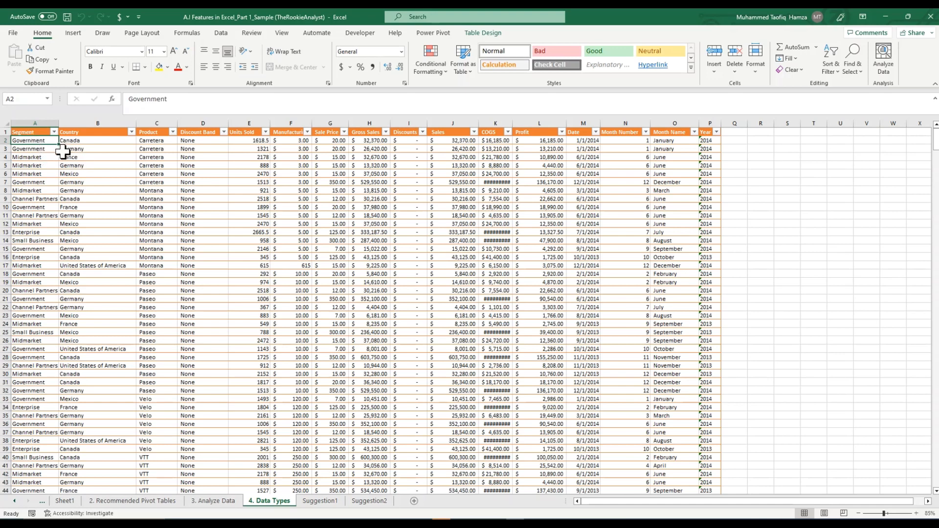
left_click(69, 157)
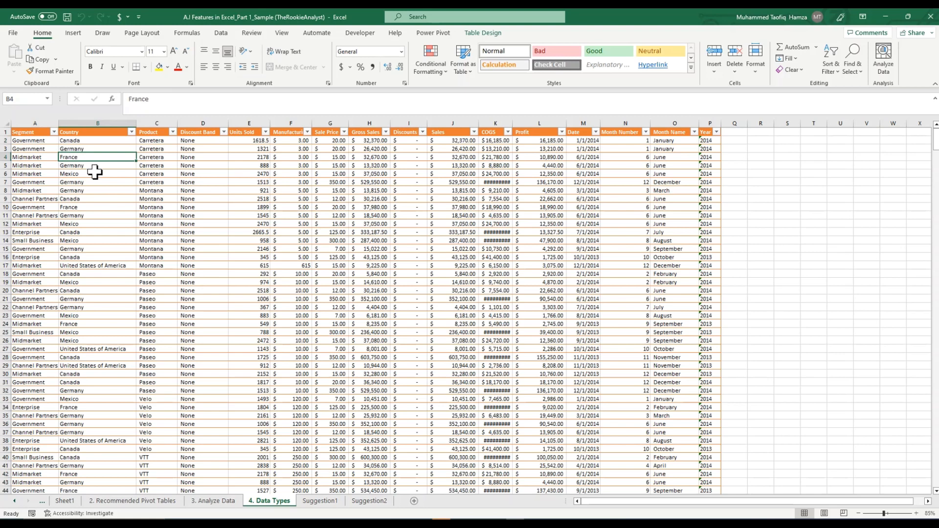
key("ctrl+a")
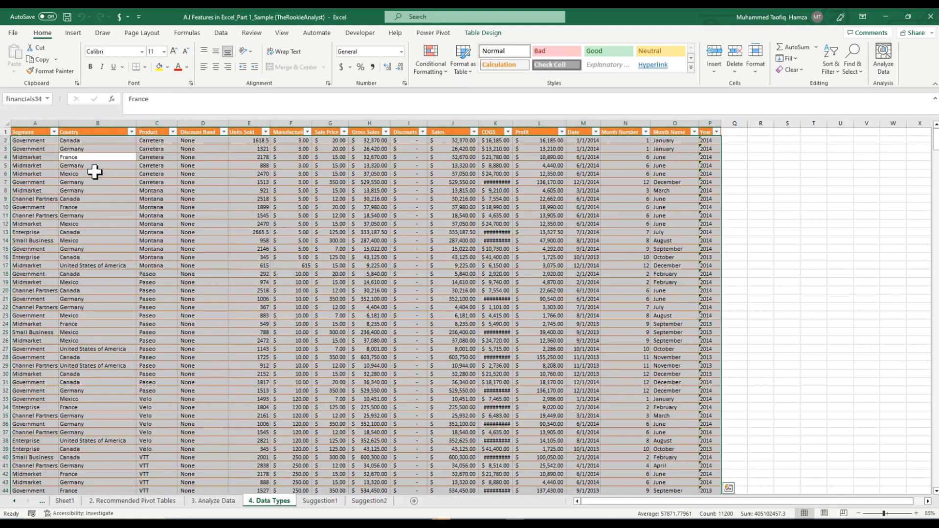
left_click(100, 207)
Step: Copy the Segment, Country and Product entries in A4:C13 and paste only their values starting at cell S5
left_click_drag(42, 160, 174, 236)
key("ctrl+c")
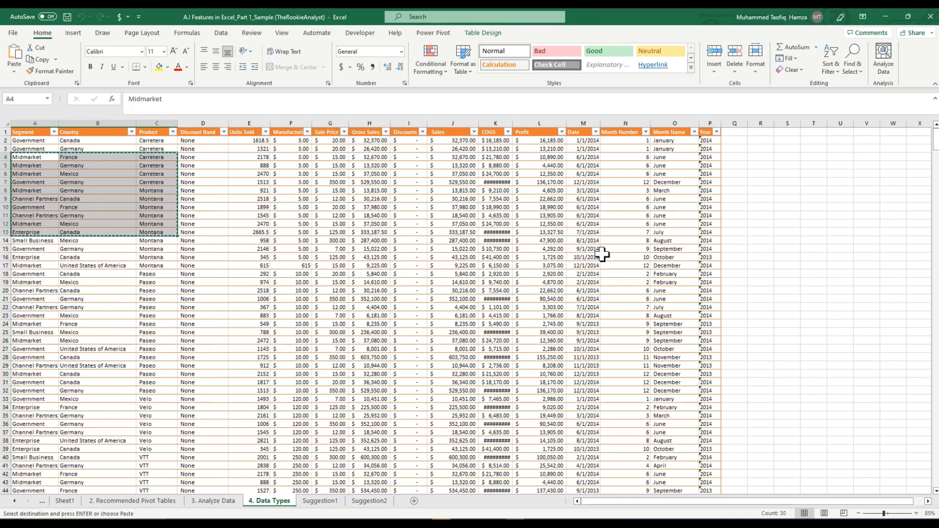
left_click(794, 167)
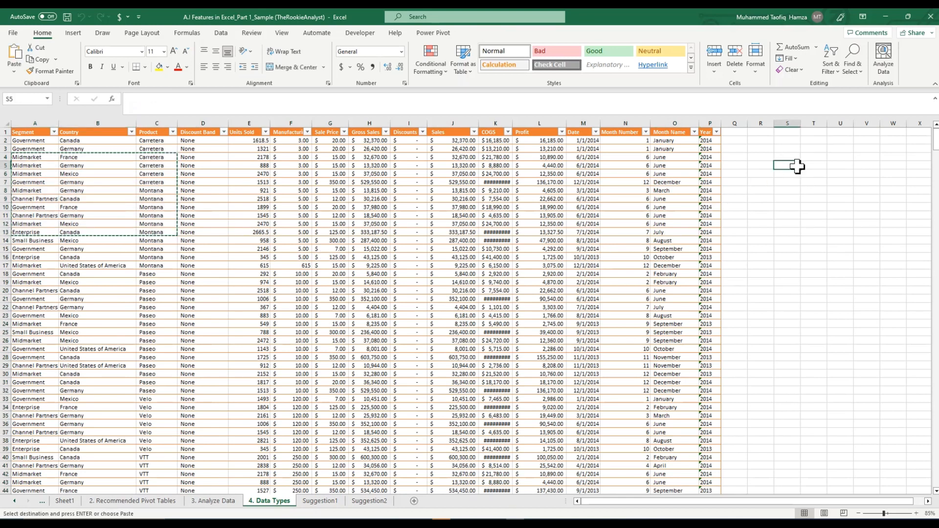
key("alt")
key("e")
key("s")
key("v")
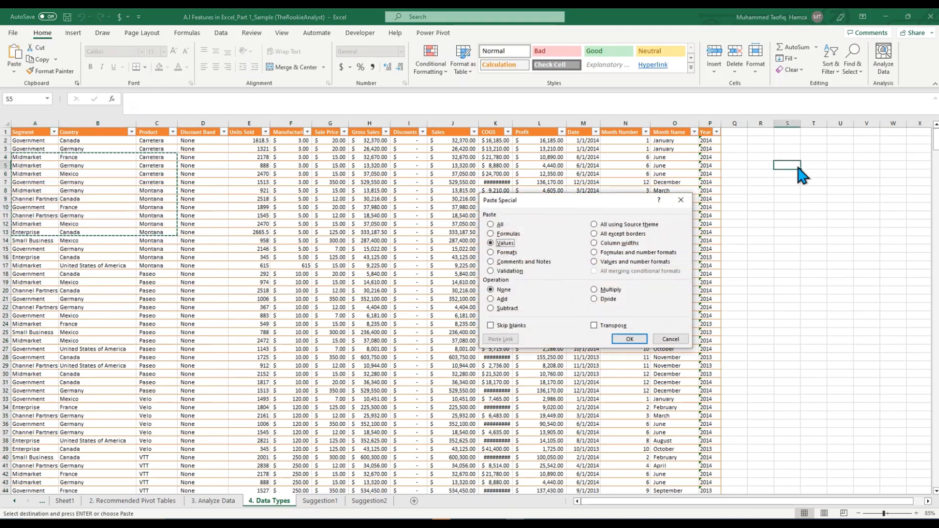
left_click(631, 340)
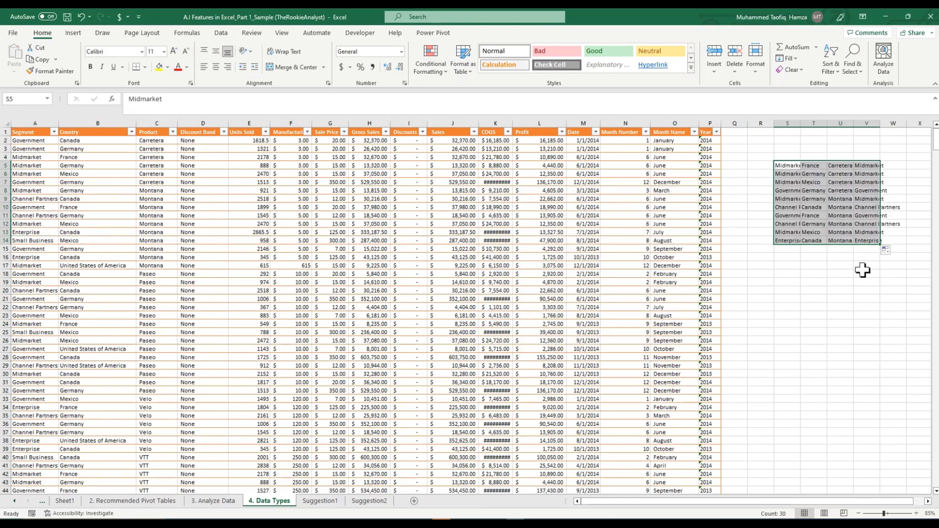
Step: Enter the headers Segment, Country and Product in S4:U4 above the pasted values
left_click(813, 315)
left_click(789, 166)
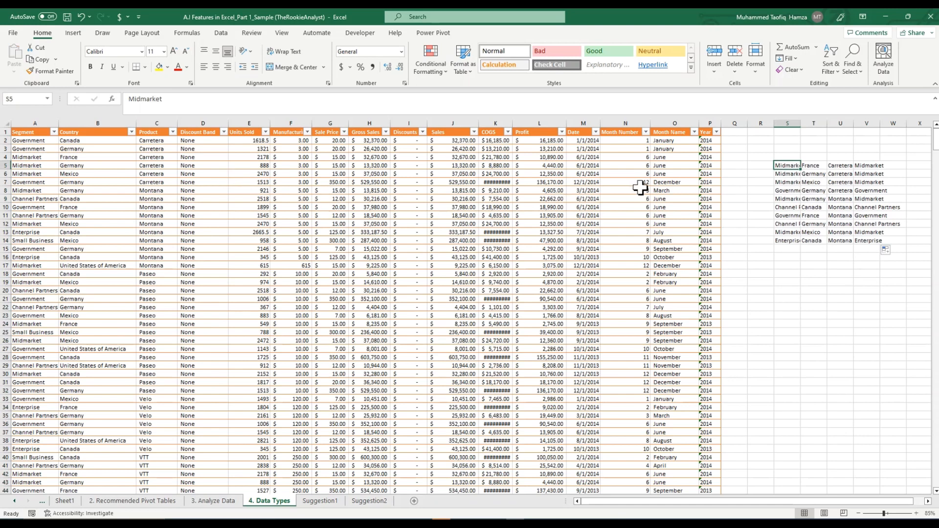
left_click(785, 158)
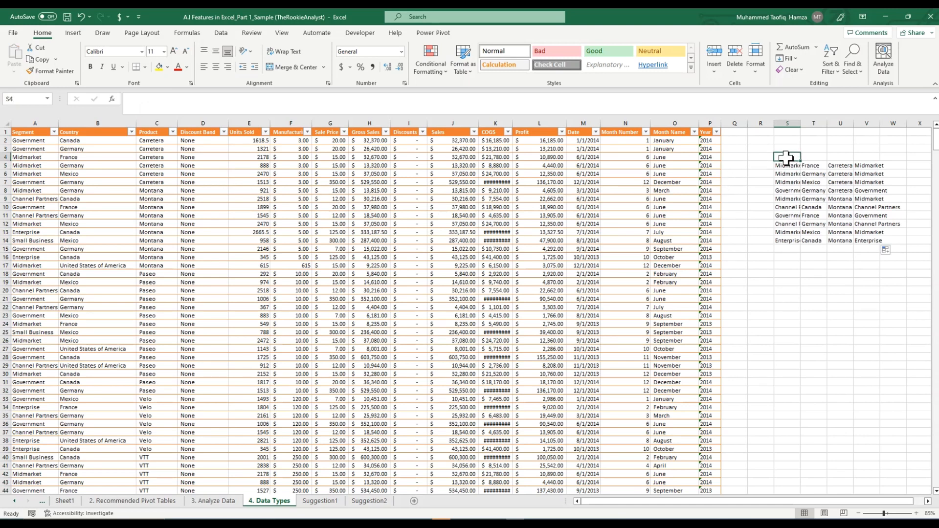
type("Segment")
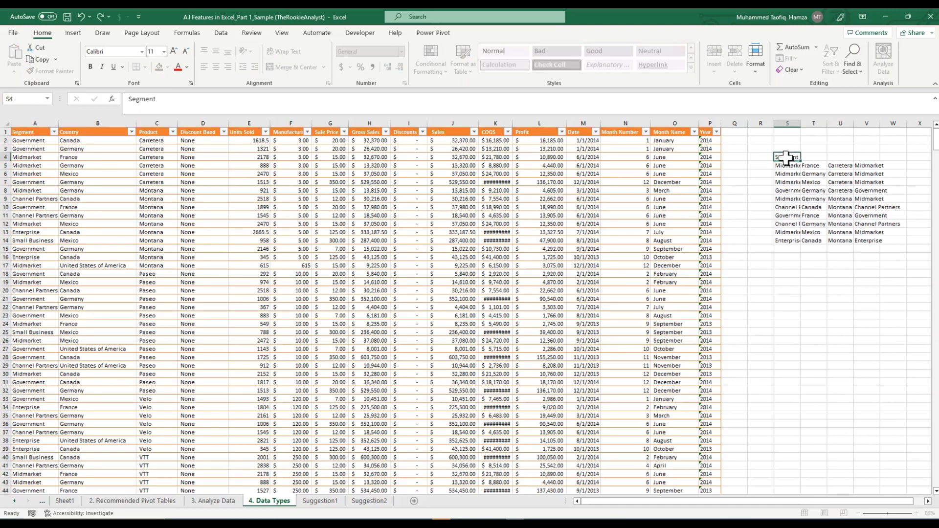
key("Tab")
type("CO")
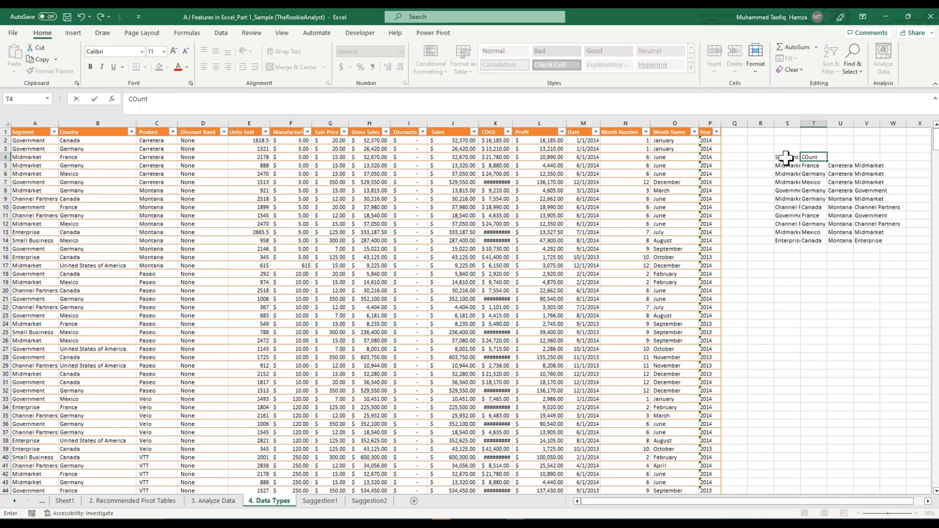
type("untry")
key("Tab")
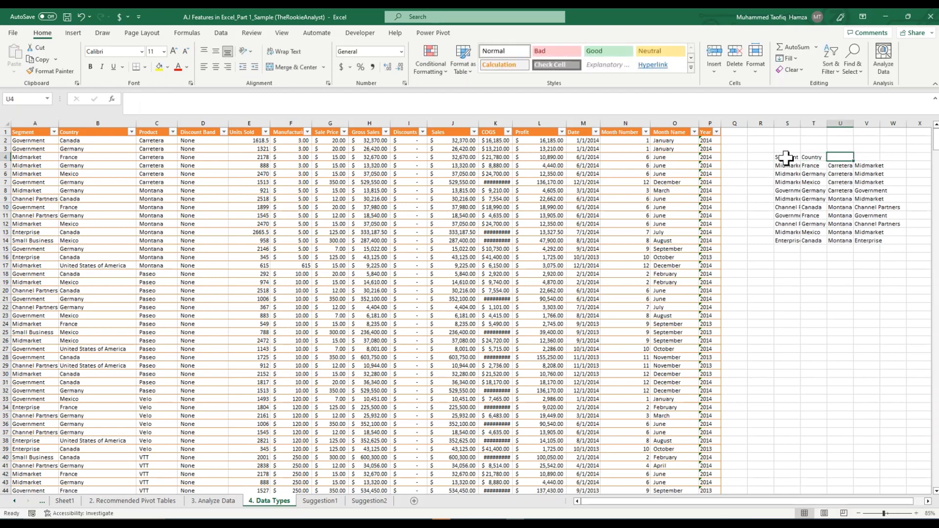
type("Product")
key("Tab")
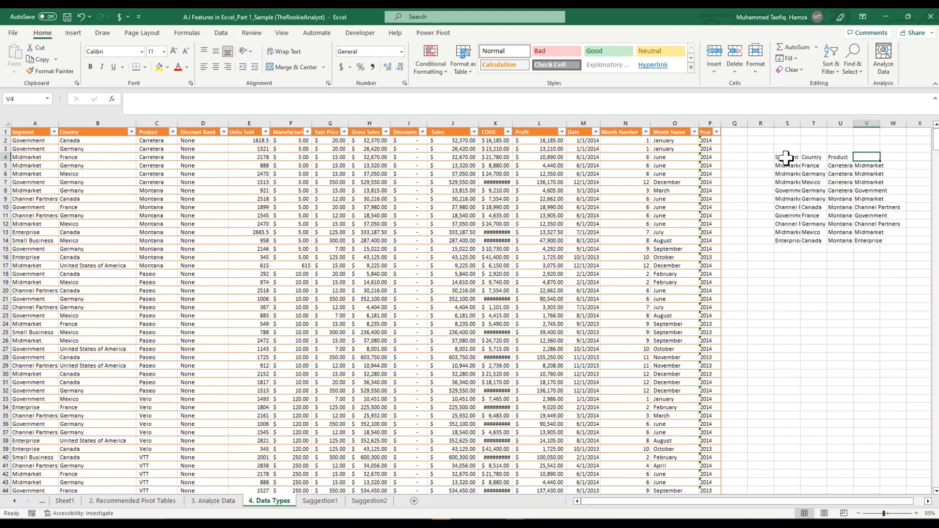
Step: Delete column V, which holds the surplus repeated segment entries
left_click(867, 124)
right_click(870, 127)
left_click(812, 239)
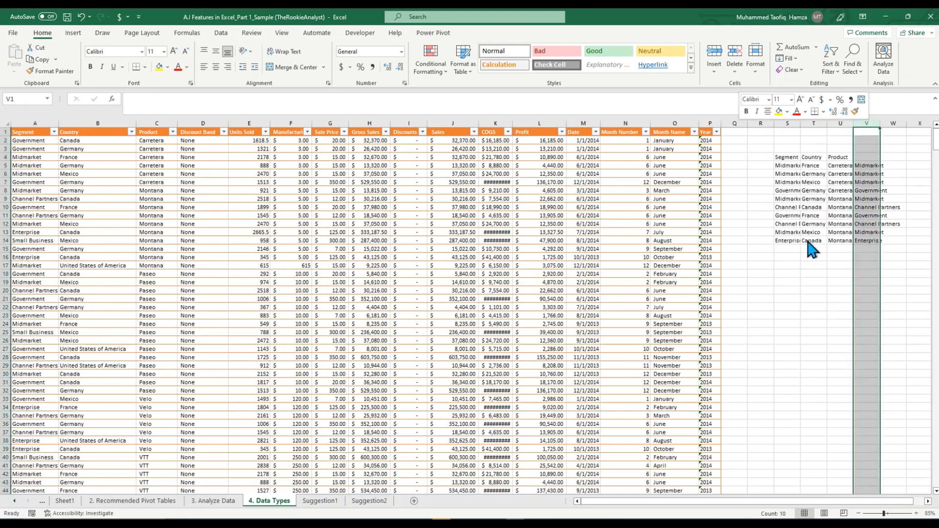
left_click(798, 288)
left_click(798, 182)
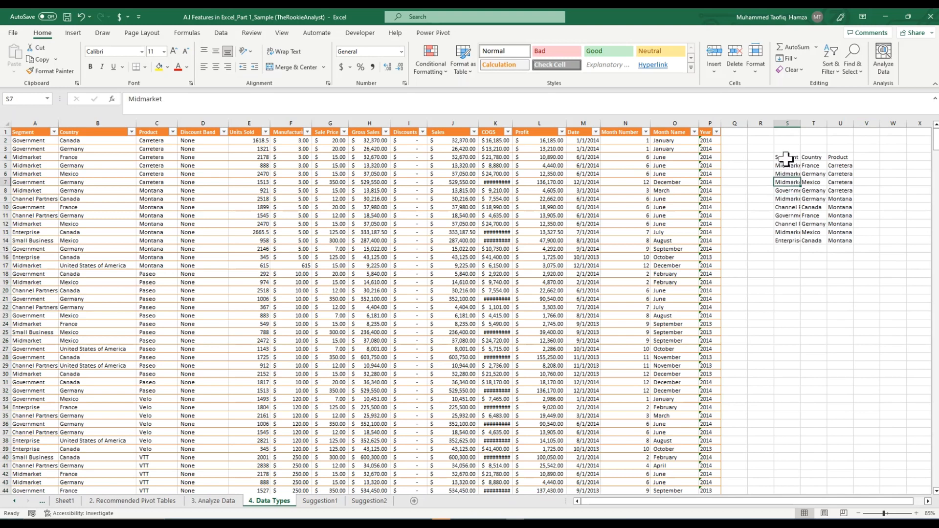
Step: Convert the range S4:U14 into a table, marking its first row as headers
left_click_drag(785, 157, 846, 242)
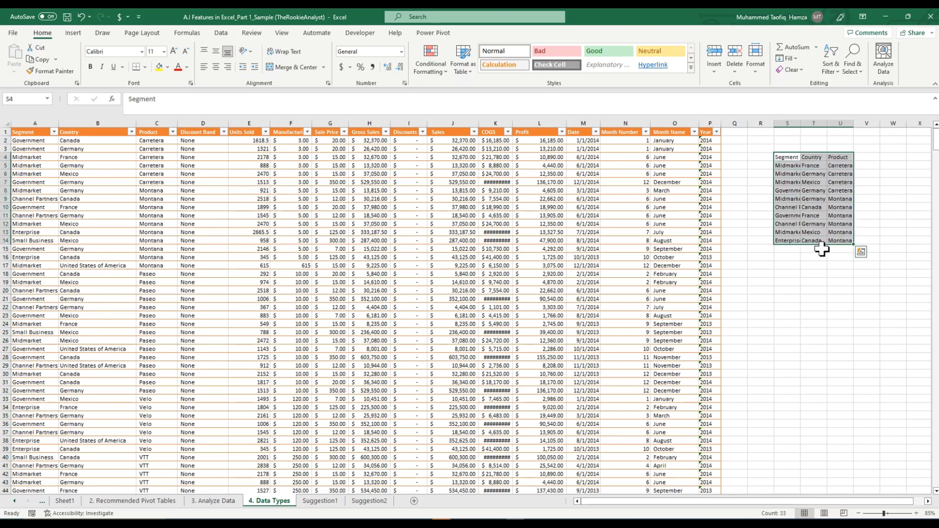
key("ctrl+t")
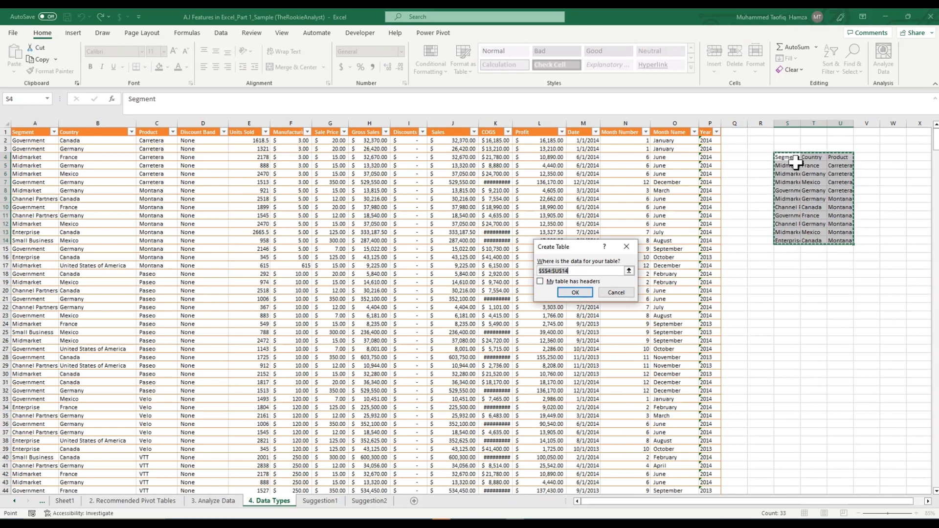
left_click(540, 281)
left_click(575, 293)
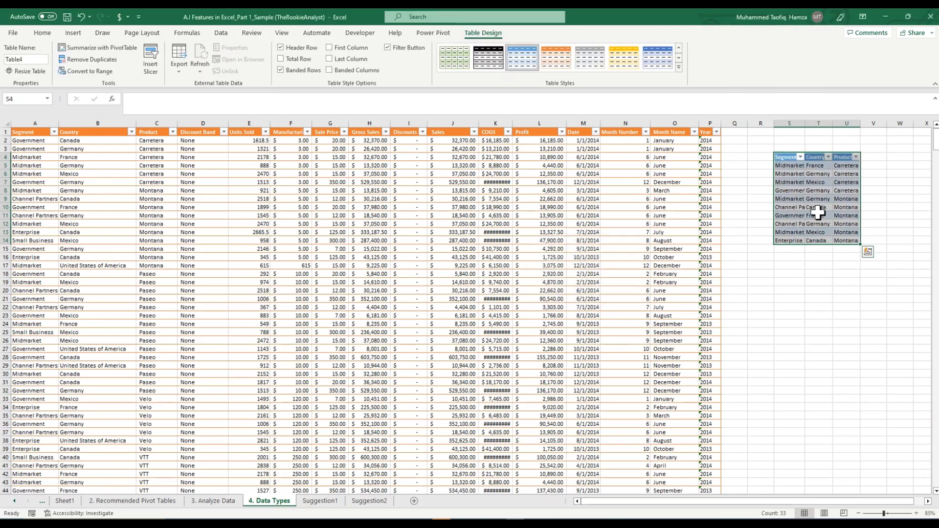
Step: Apply the gold banded table style to the small Segment, Country and Product table in S4:U14
left_click(679, 58)
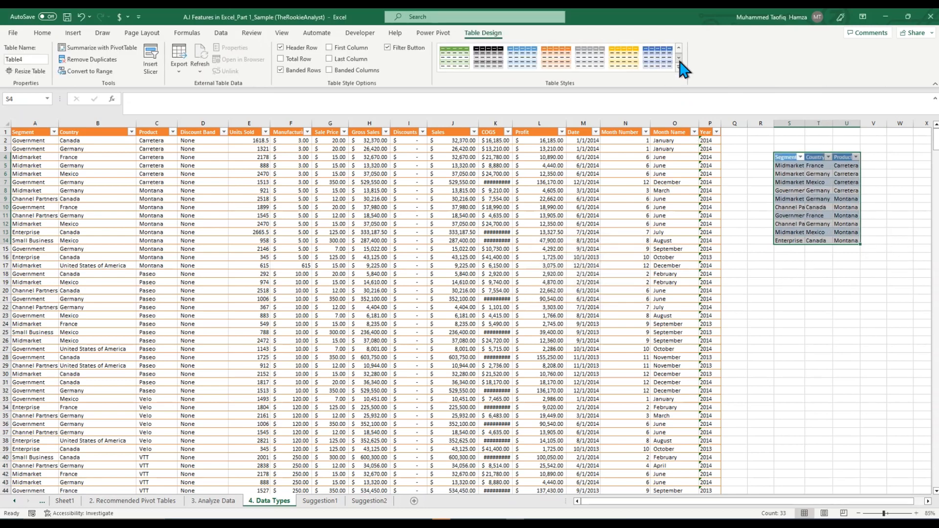
left_click(624, 68)
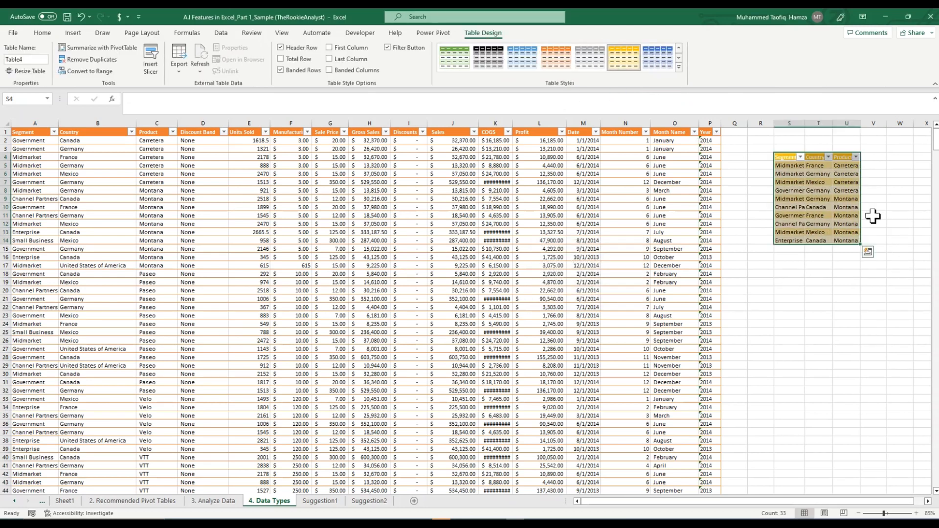
left_click(846, 309)
Step: Delete columns R through V, removing the small Segment, Country and Product table from the sheet
left_click_drag(761, 123, 885, 188)
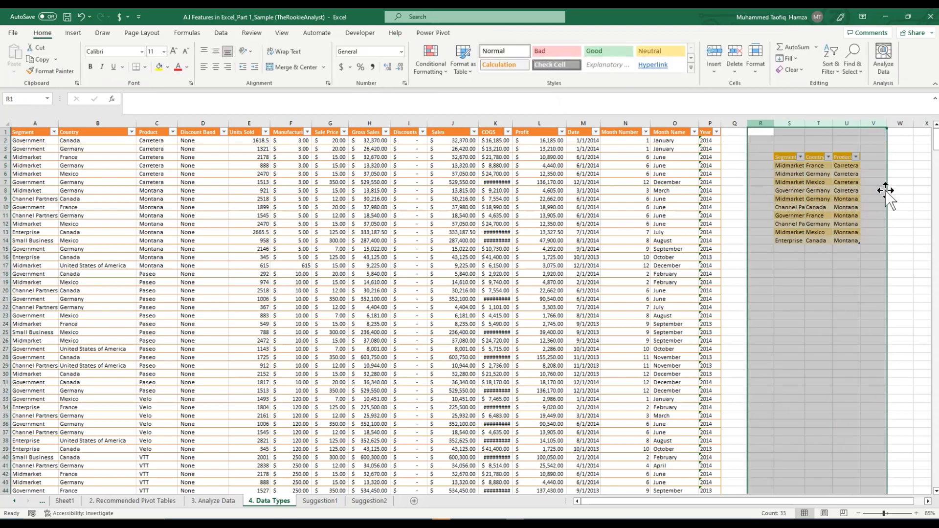
right_click(813, 130)
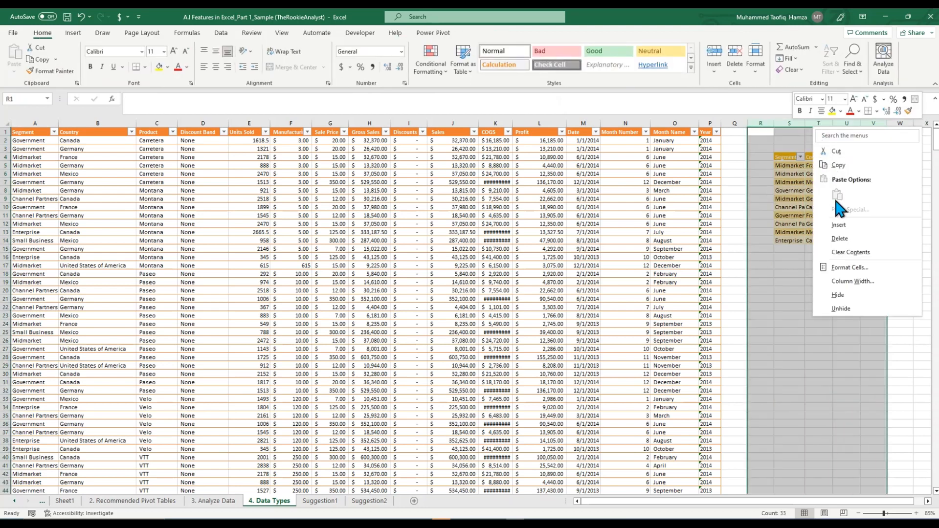
left_click(840, 238)
left_click(83, 242)
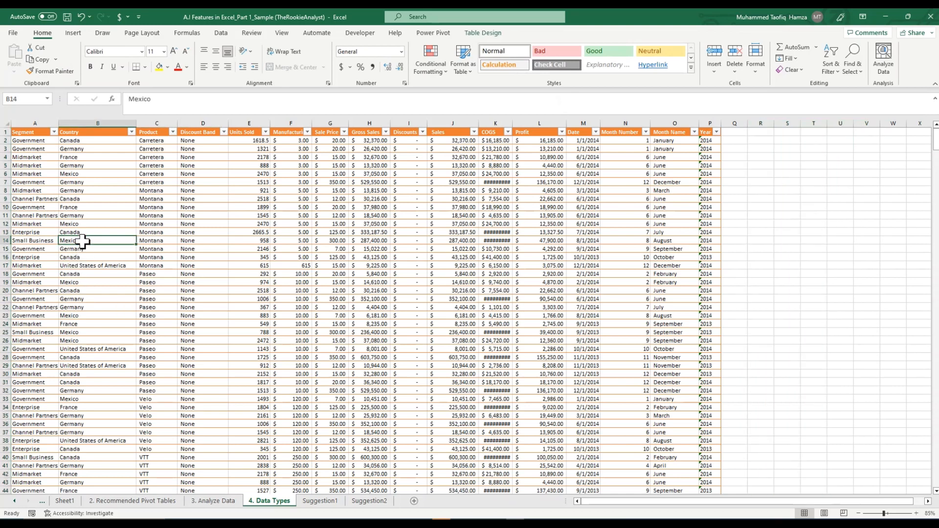
Step: Convert the main table's Country column to the Geography data type and extract its Abbreviation field into a new column
left_click(35, 148)
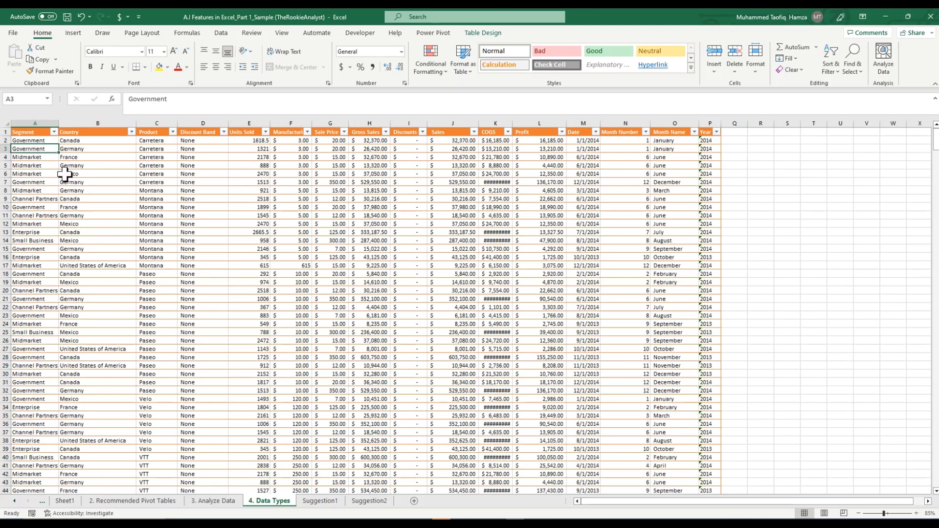
left_click(222, 35)
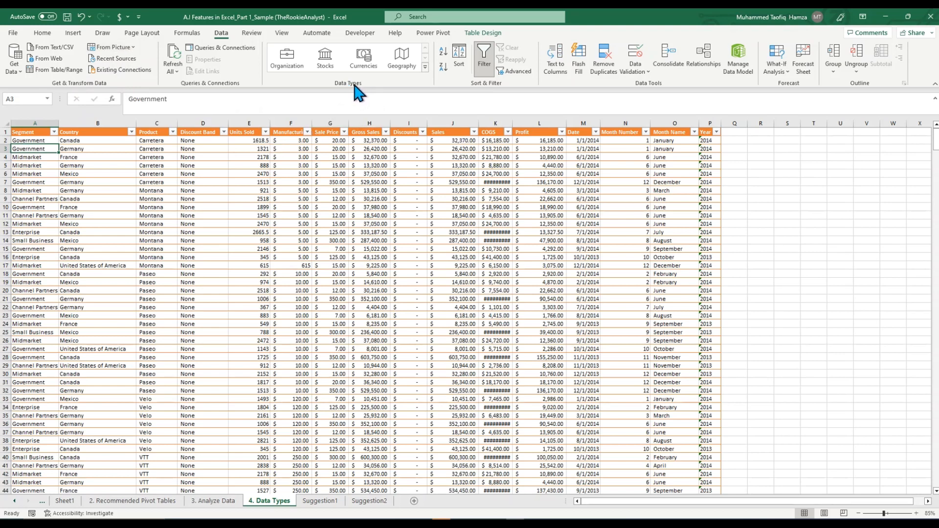
left_click(96, 122)
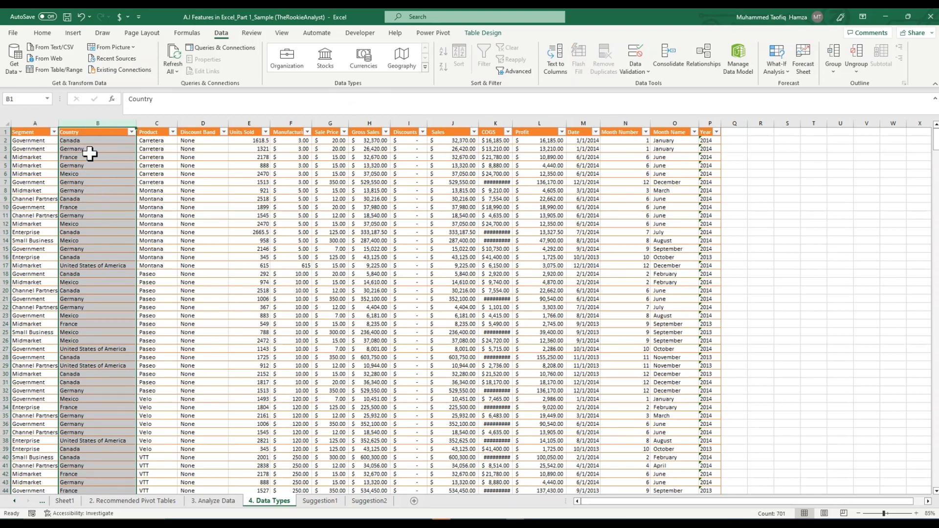
left_click(401, 66)
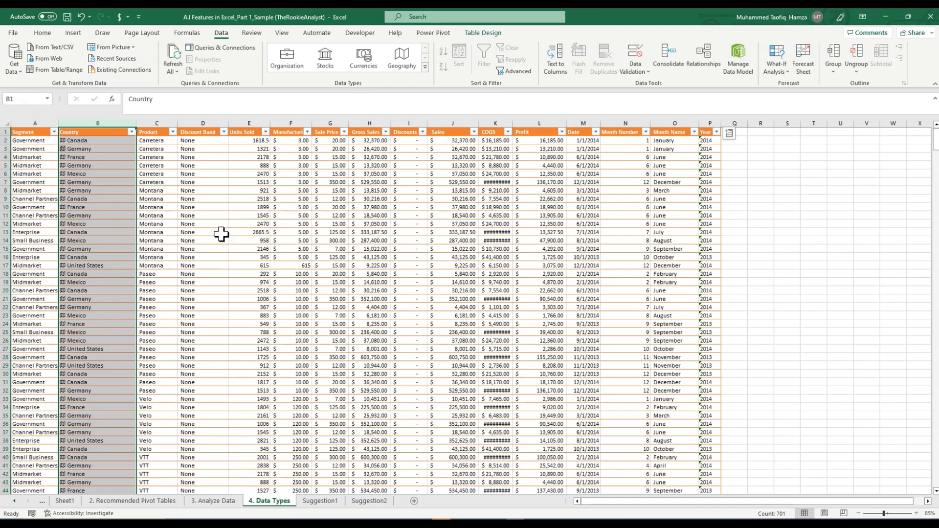
left_click(731, 137)
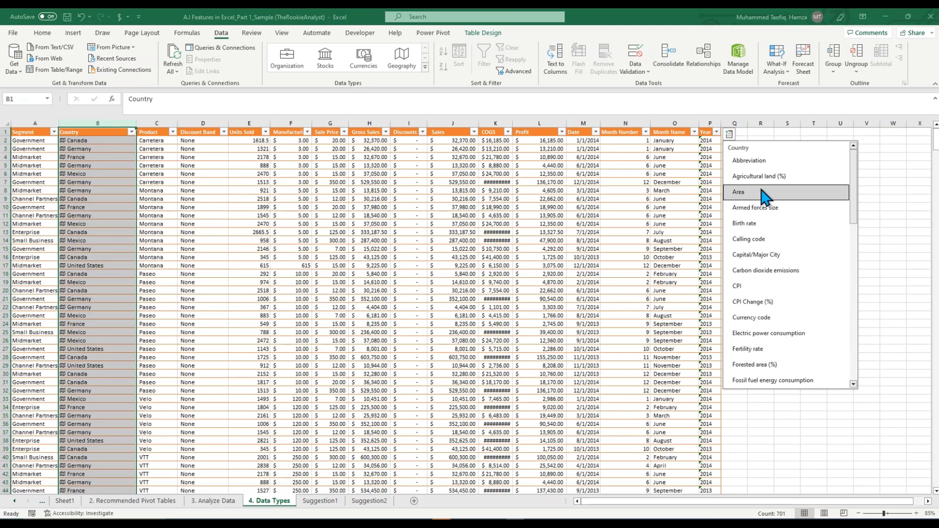
left_click(749, 160)
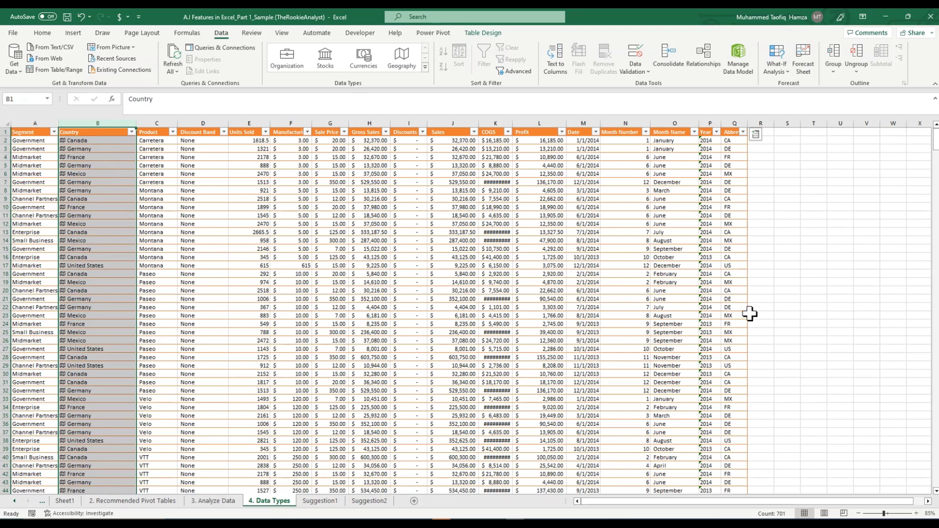
Step: Extract the Largest city field from the Country data into a new table column and autofit that column's width
left_click(757, 135)
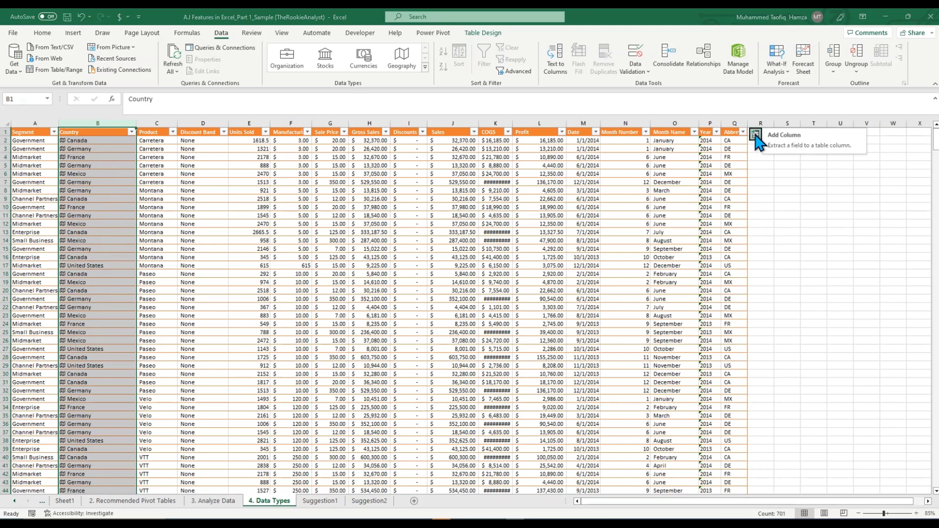
scroll(803, 293, "down", 1)
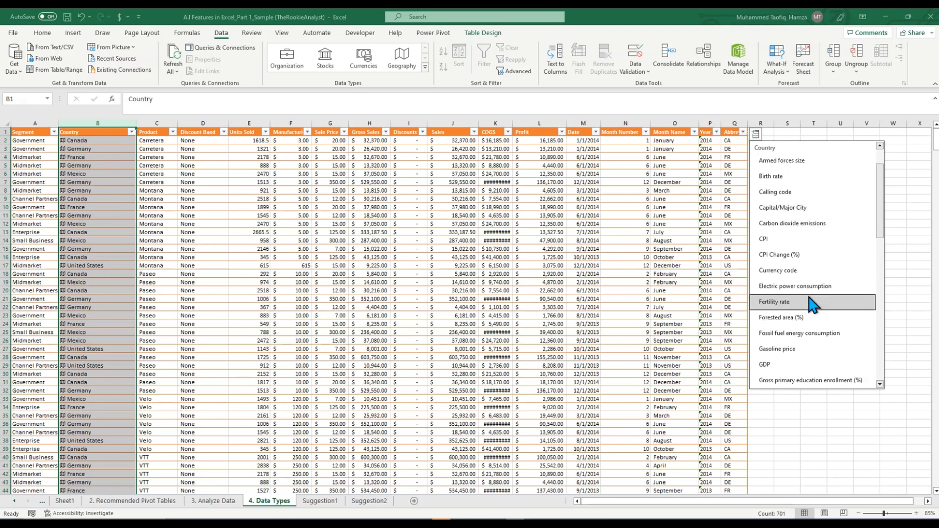
scroll(818, 305, "down", 2)
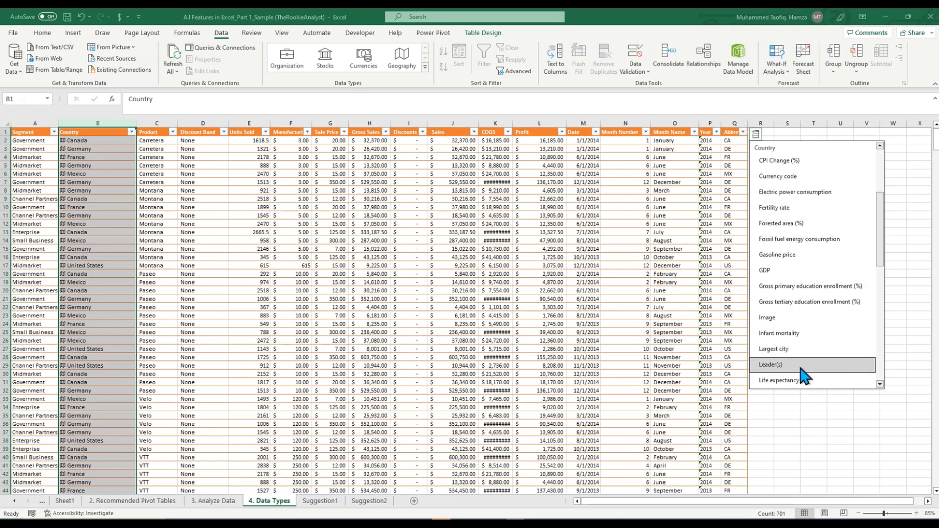
scroll(810, 372, "down", 1)
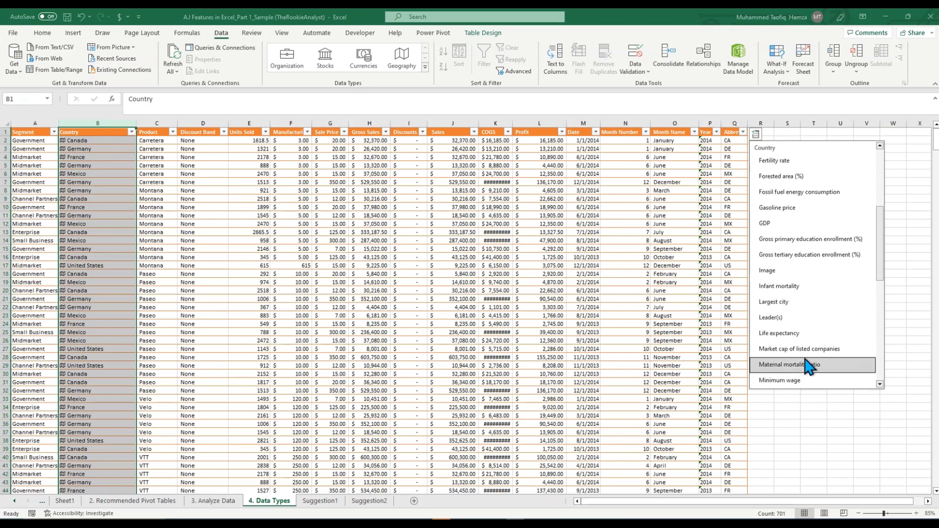
left_click(795, 305)
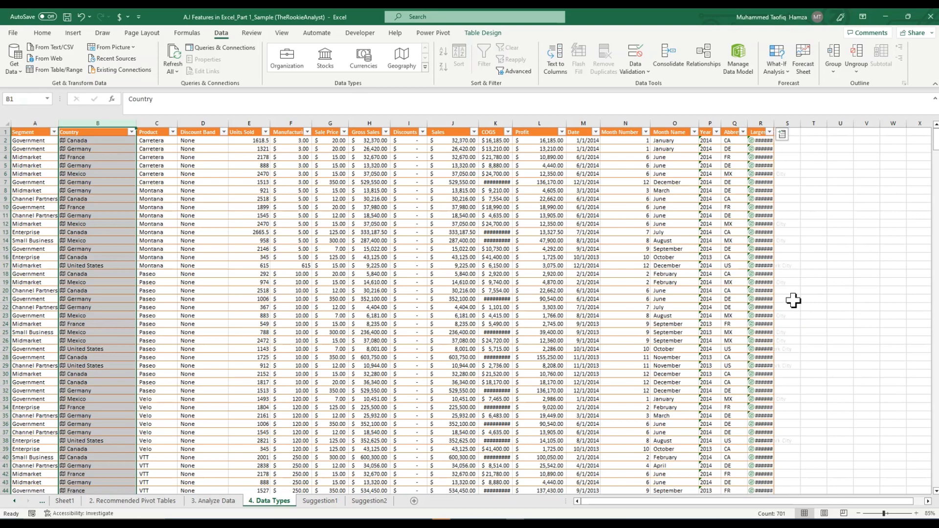
double_click(774, 122)
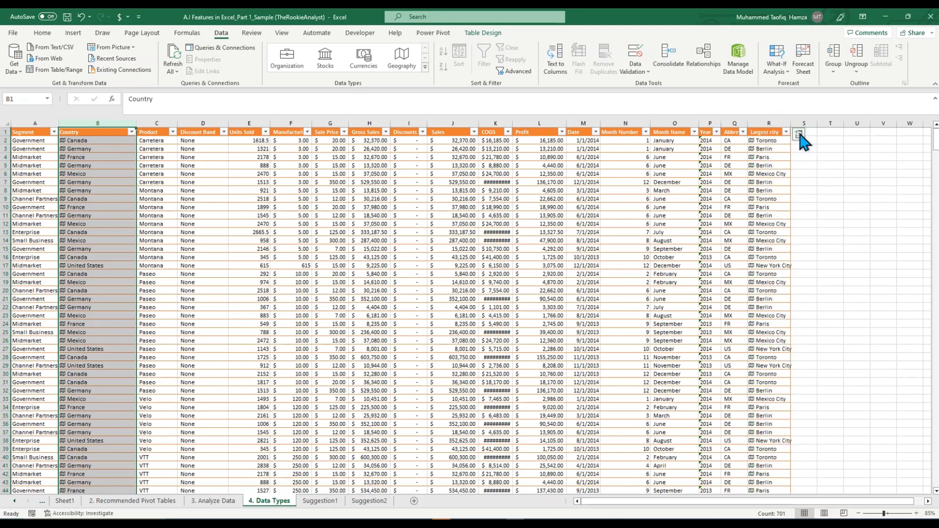